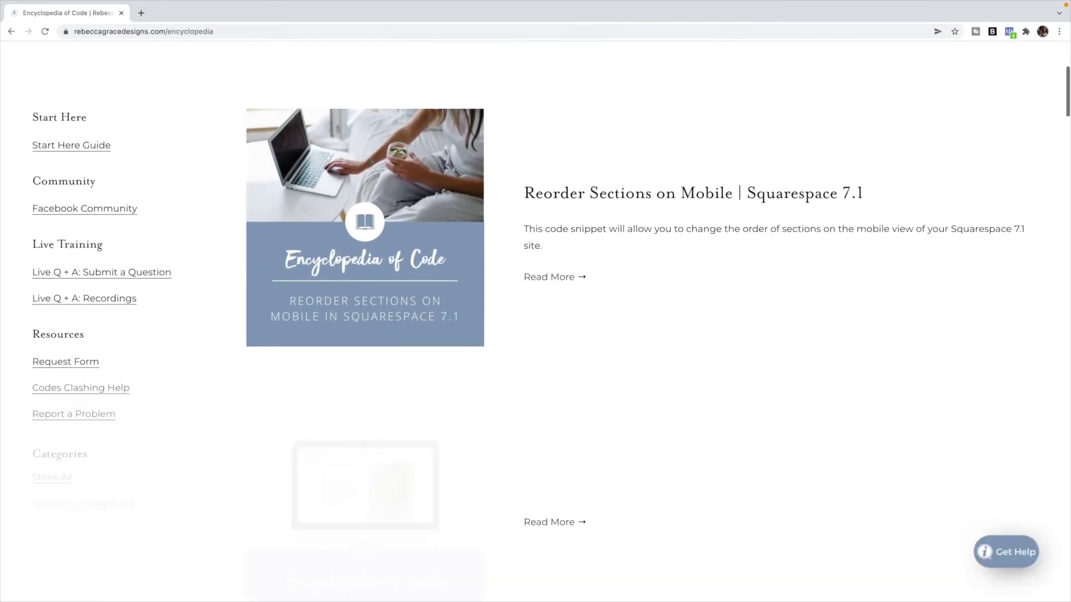
# Scroll down the Encyclopedia of Code listing to browse the Squarespace snippet posts
pyautogui.scroll(-10, 535, 301)
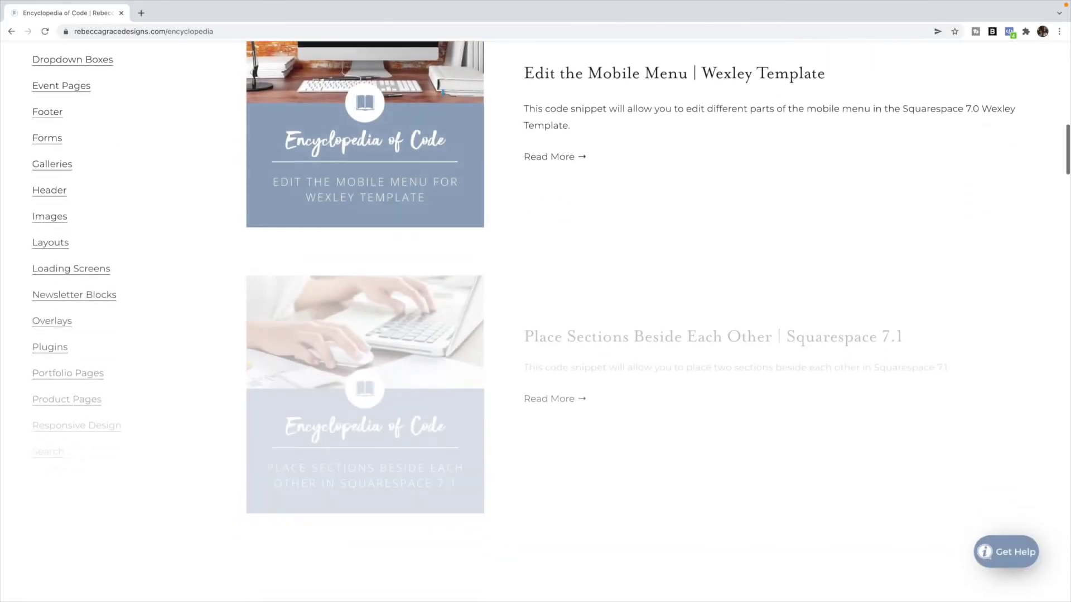
pyautogui.scroll(-12, 536, 301)
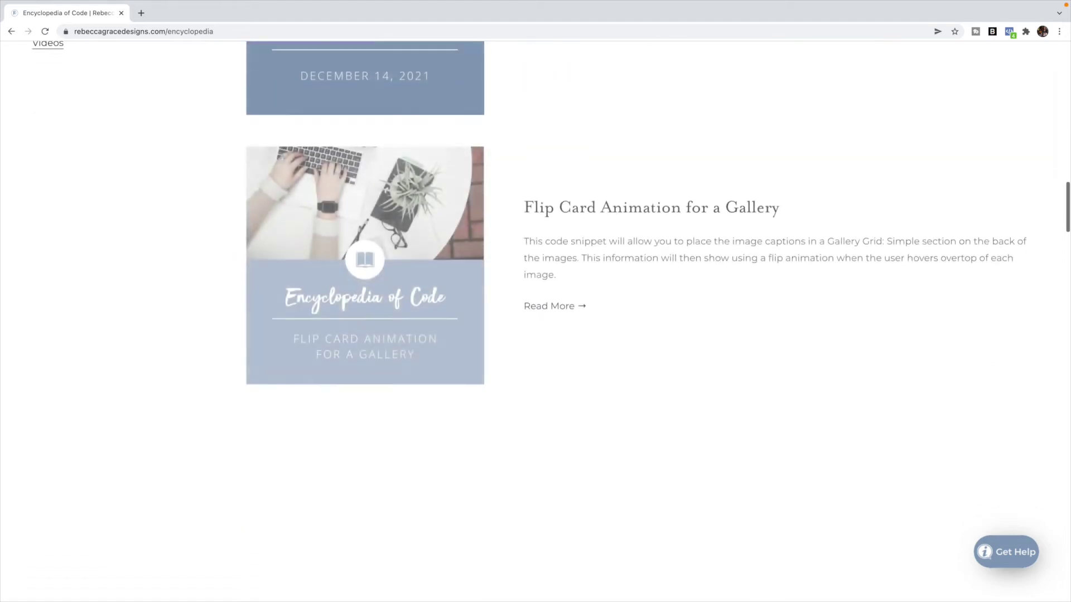
pyautogui.scroll(-12, 535, 301)
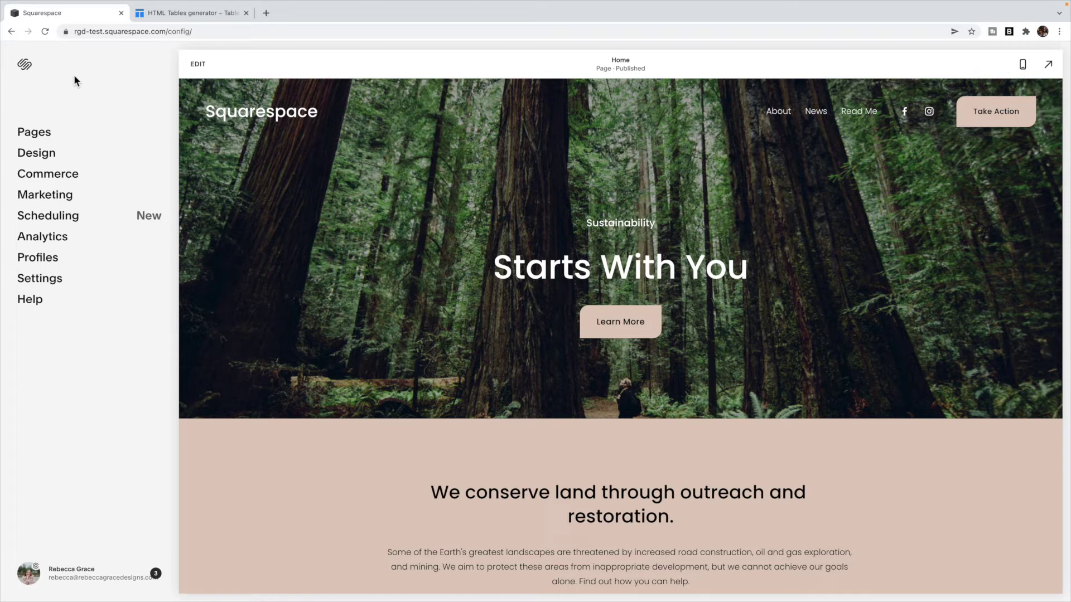
# Open the Home page for editing and insert a code block below the conservation text
pyautogui.click(42, 135)
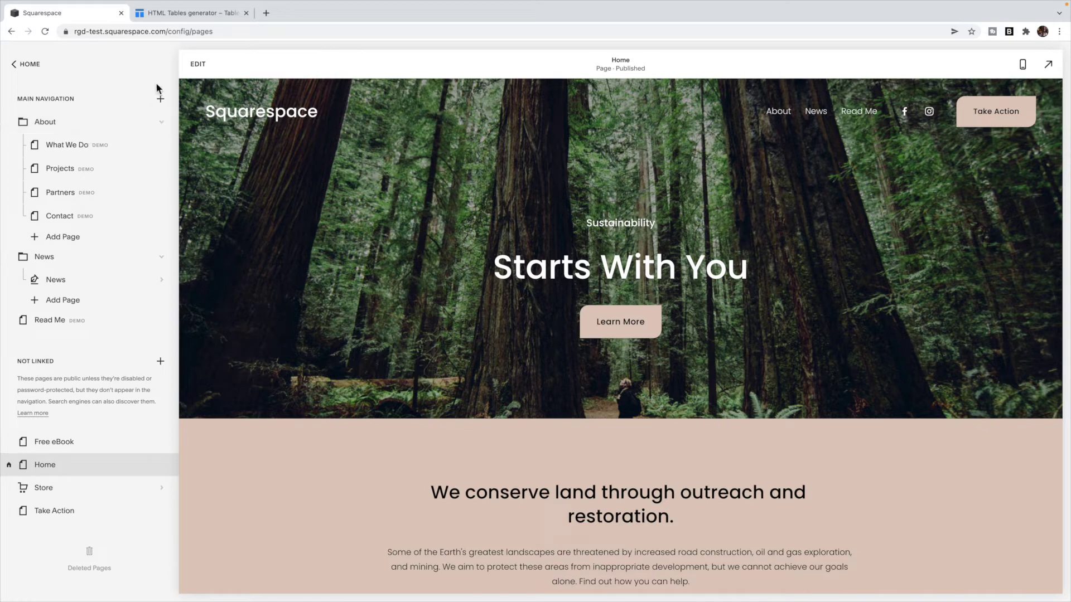
pyautogui.click(198, 73)
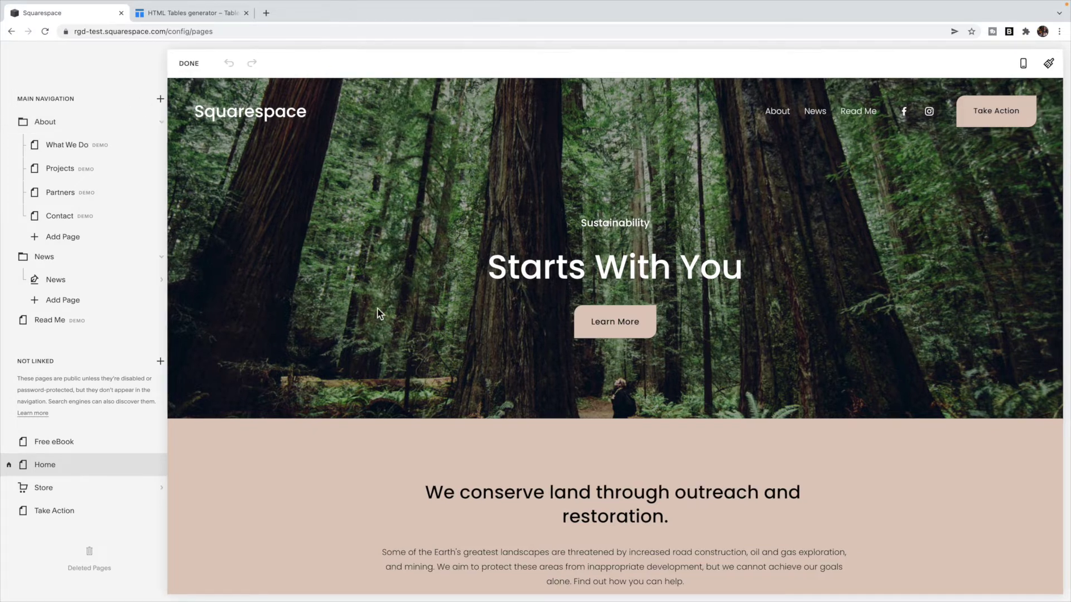
pyautogui.scroll(-4, 411, 354)
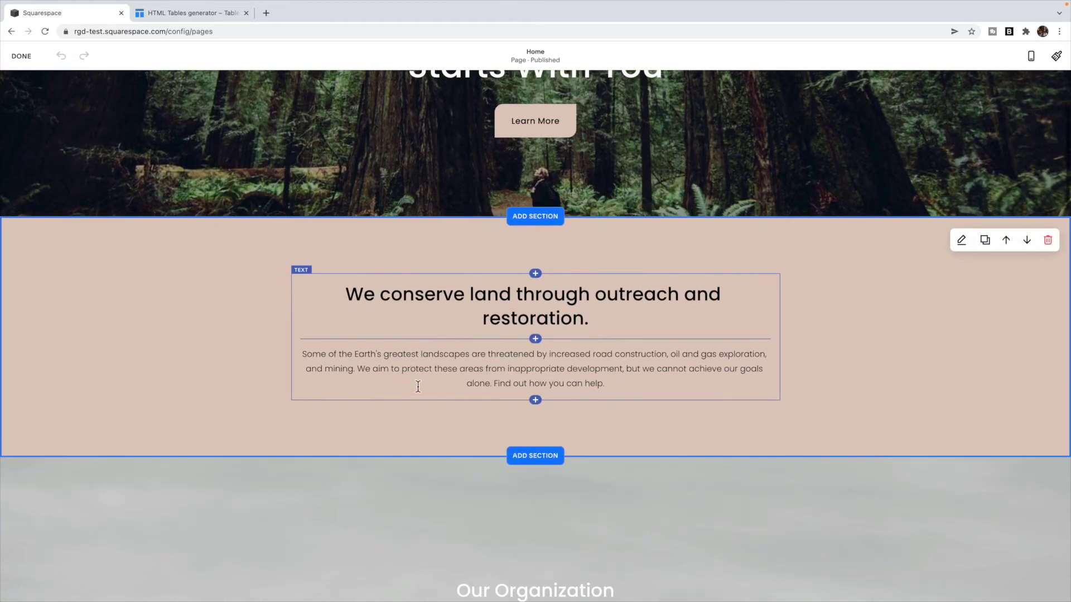
pyautogui.click(536, 400)
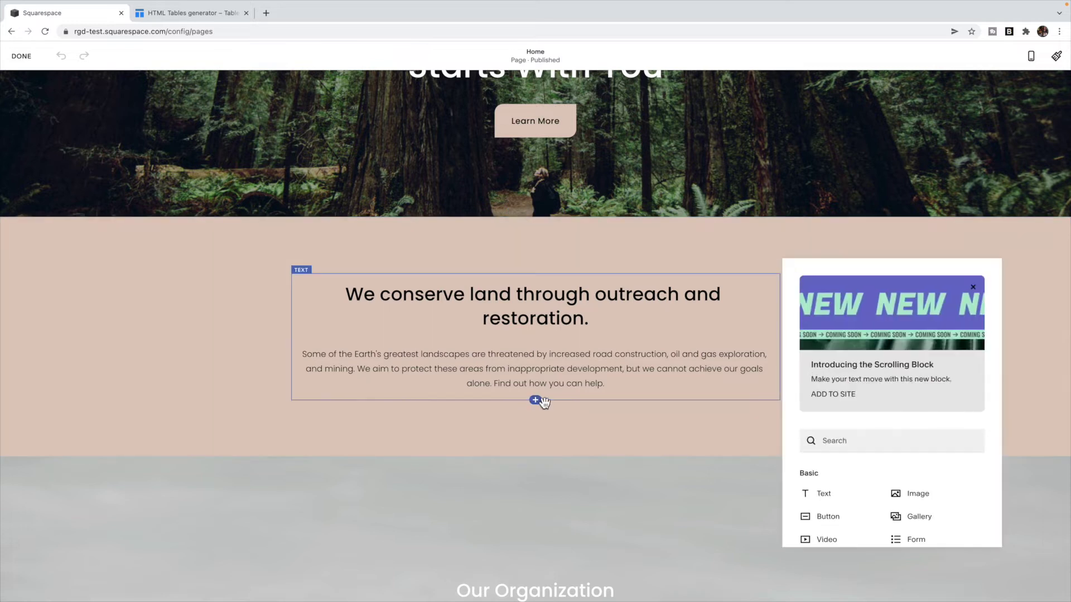
pyautogui.scroll(-3, 891, 458)
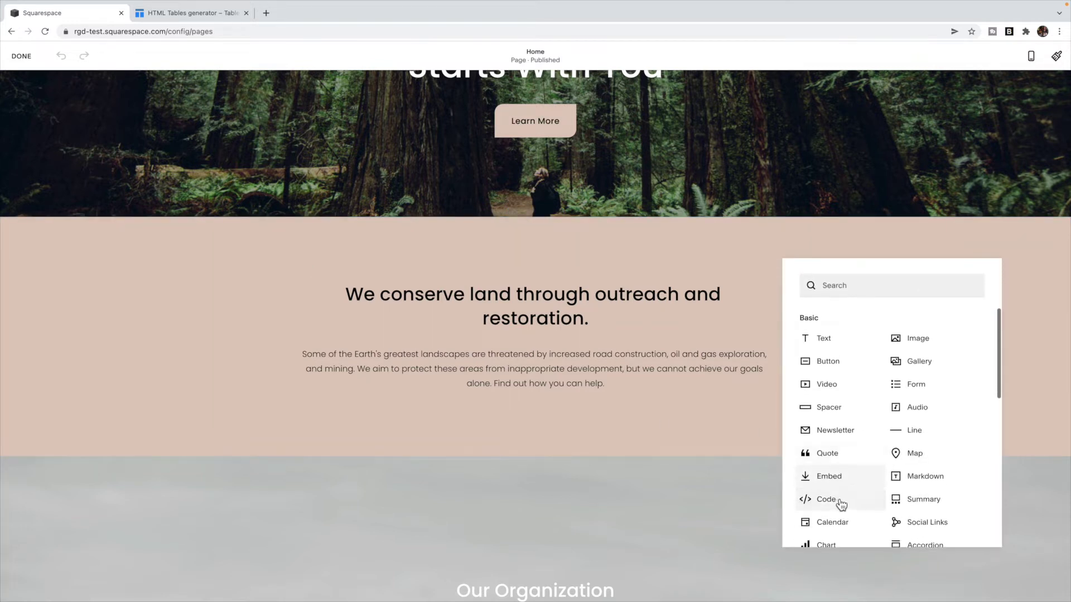
pyautogui.click(834, 502)
# Replace the sample code with the custom-table div holding CODE GOES HERE, then save the page
pyautogui.moveTo(900, 463); pyautogui.dragTo(784, 450)
pyautogui.write('<div class="custom-table">   CODE GOES HERE </div>')
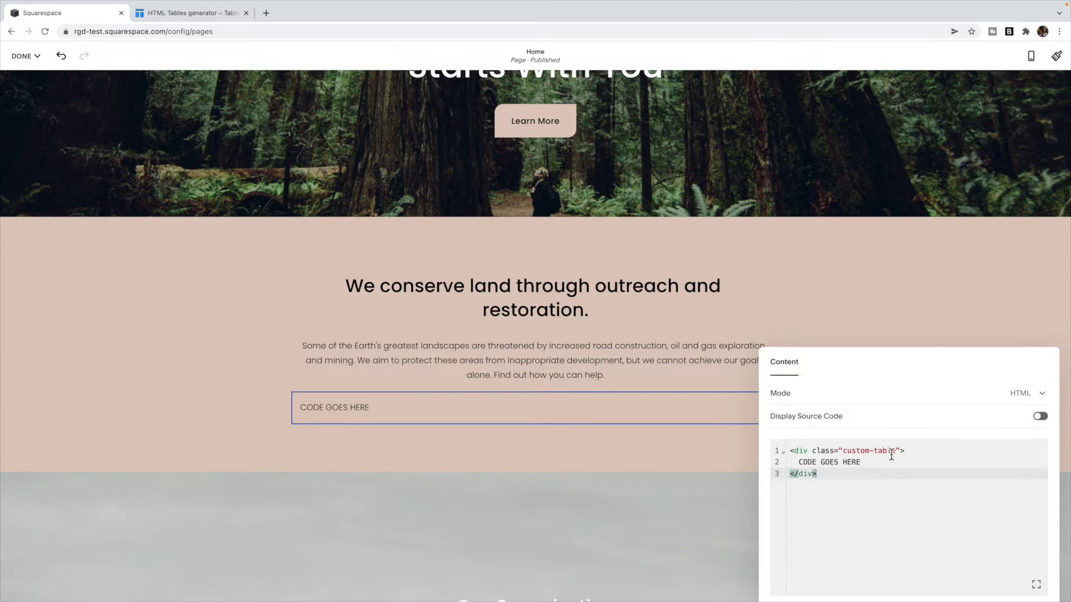
pyautogui.click(688, 443)
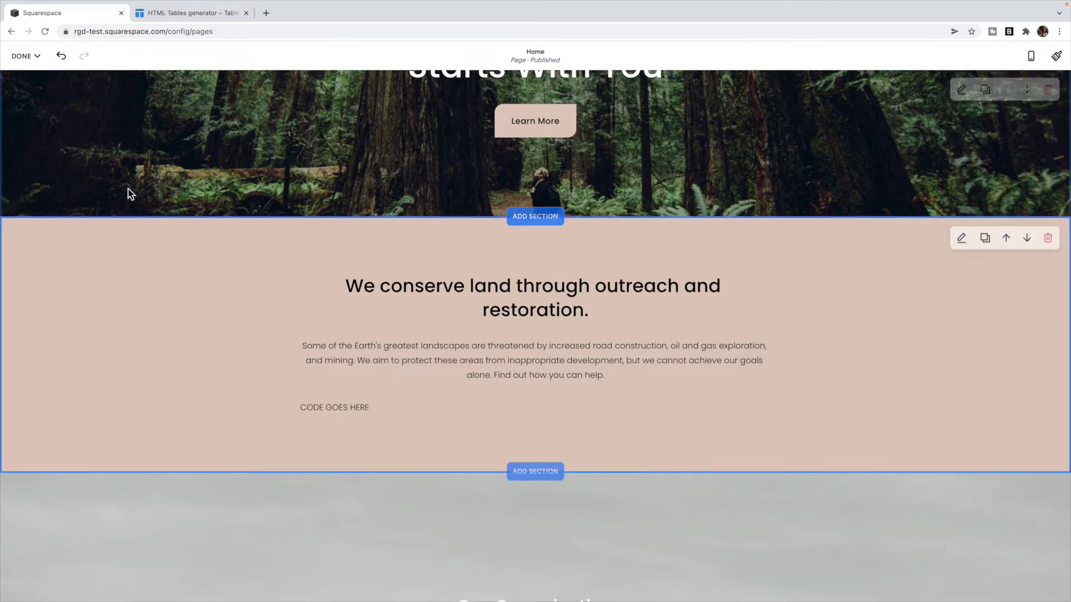
pyautogui.click(23, 56)
pyautogui.click(33, 85)
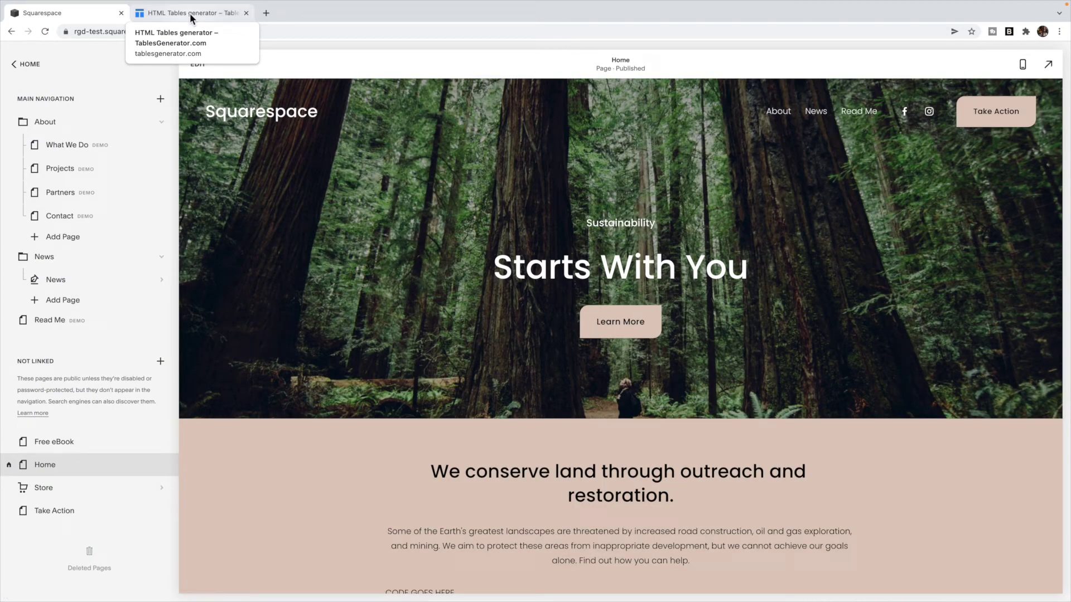
# Switch to the Tables Generator HTML tables page showing an empty 3×3 table
pyautogui.click(190, 12)
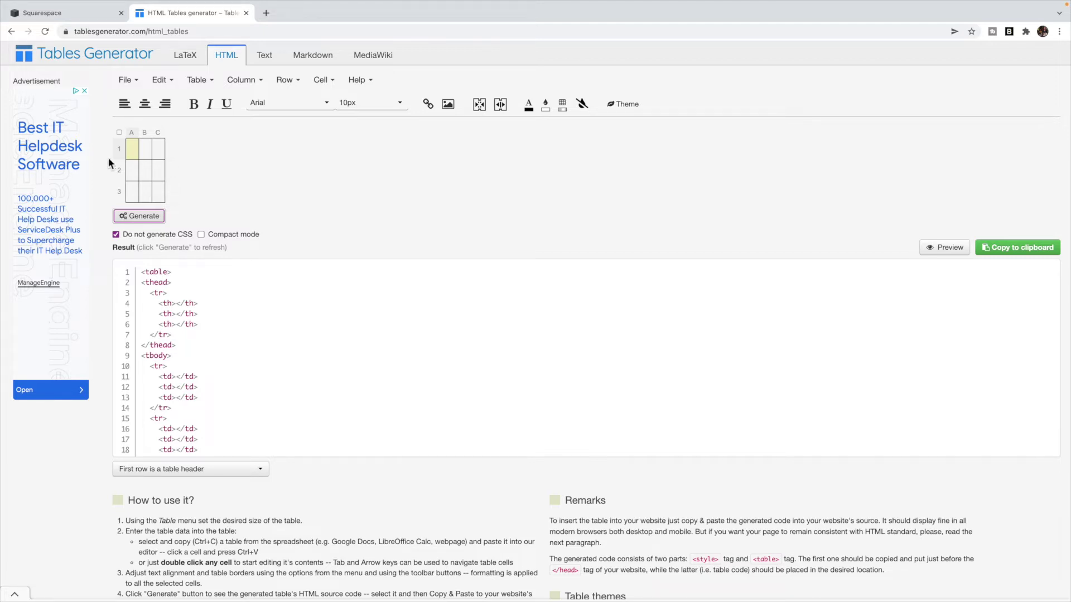
# Label the first column's cells Size, UK and US
pyautogui.doubleClick(132, 151)
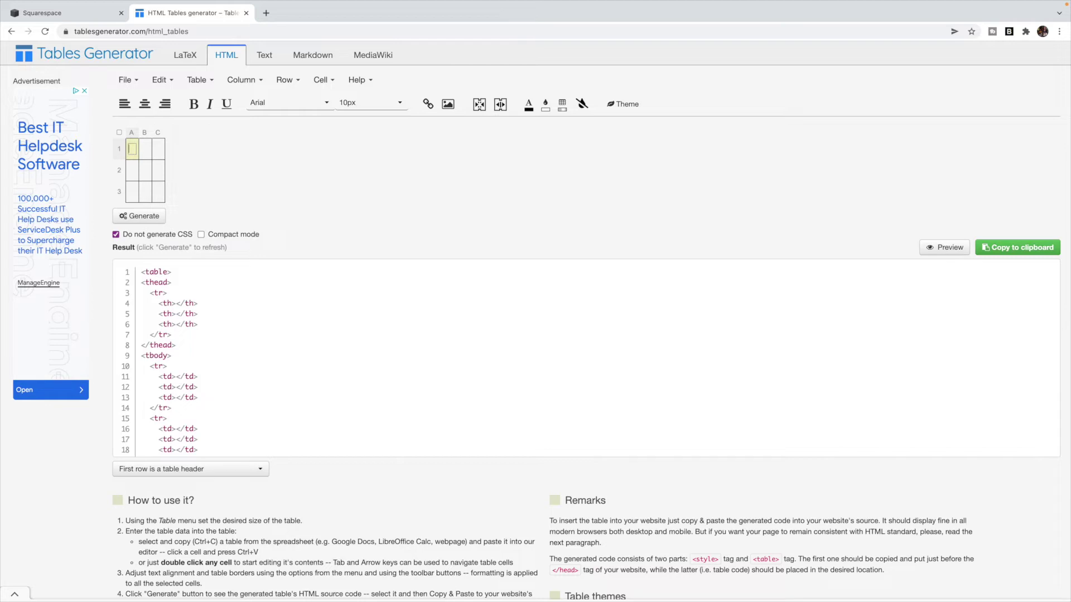
pyautogui.click(135, 154)
pyautogui.write('Size')
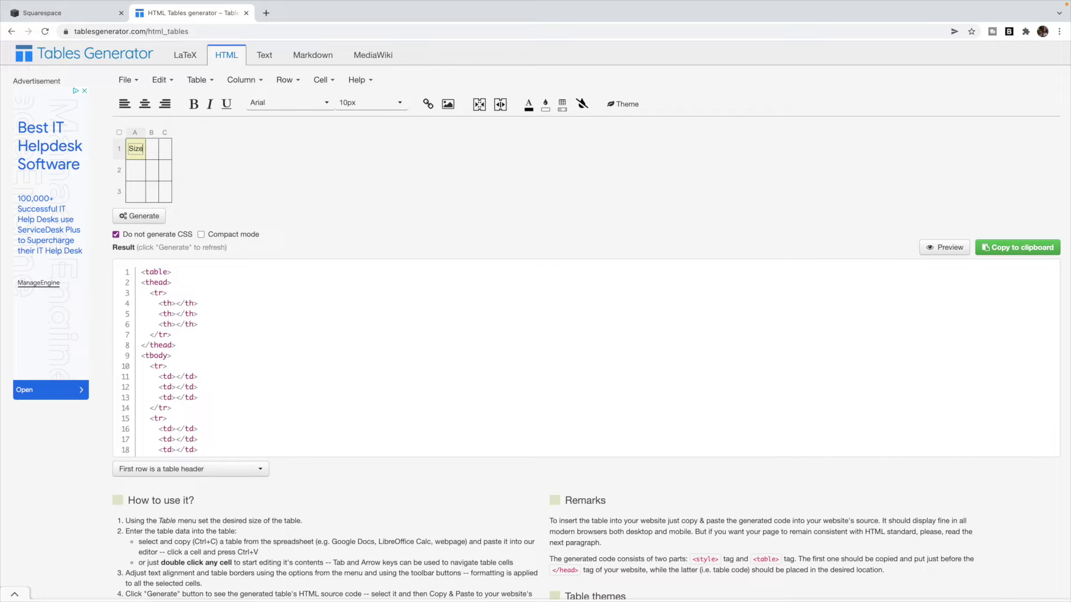
pyautogui.click(141, 167)
pyautogui.write('UK')
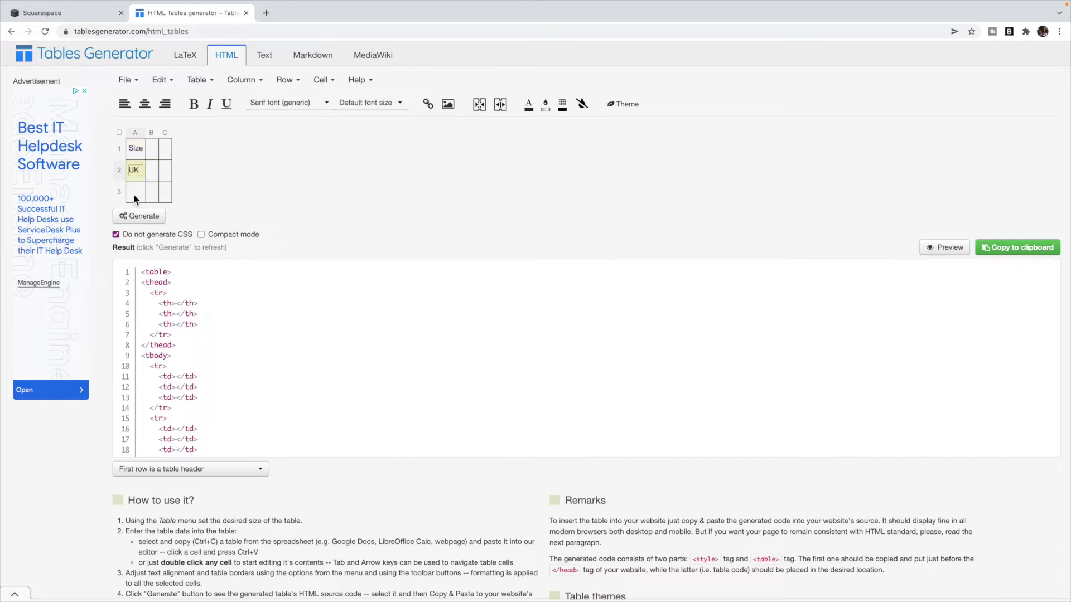
pyautogui.click(134, 199)
pyautogui.write('US')
# Add header cells XS and S, then insert two columns headed M and L
pyautogui.click(154, 149)
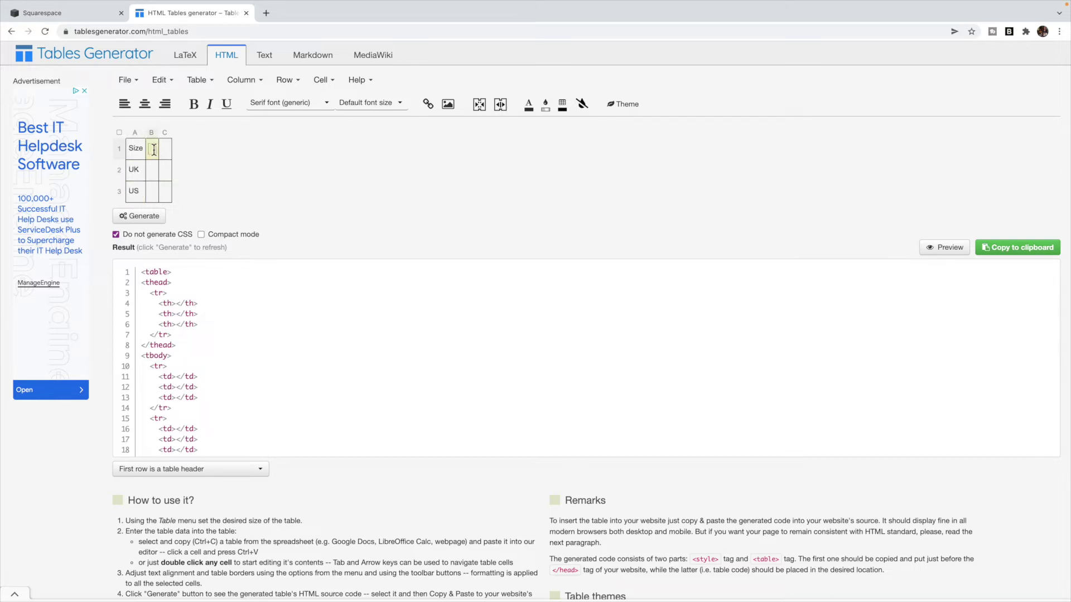
pyautogui.write('XS')
pyautogui.press('Tab')
pyautogui.write('S')
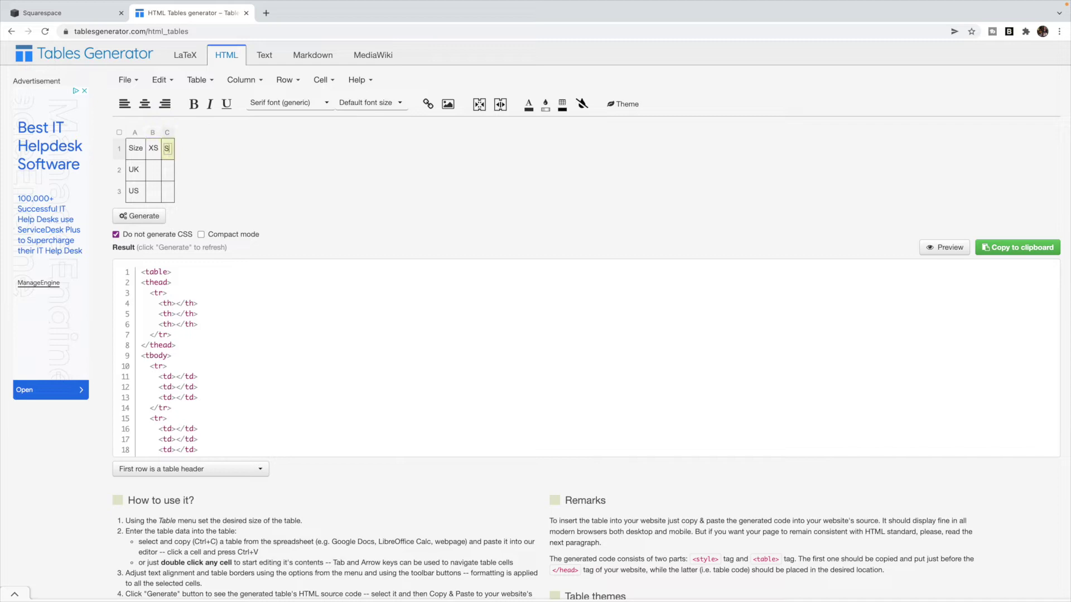
pyautogui.click(257, 81)
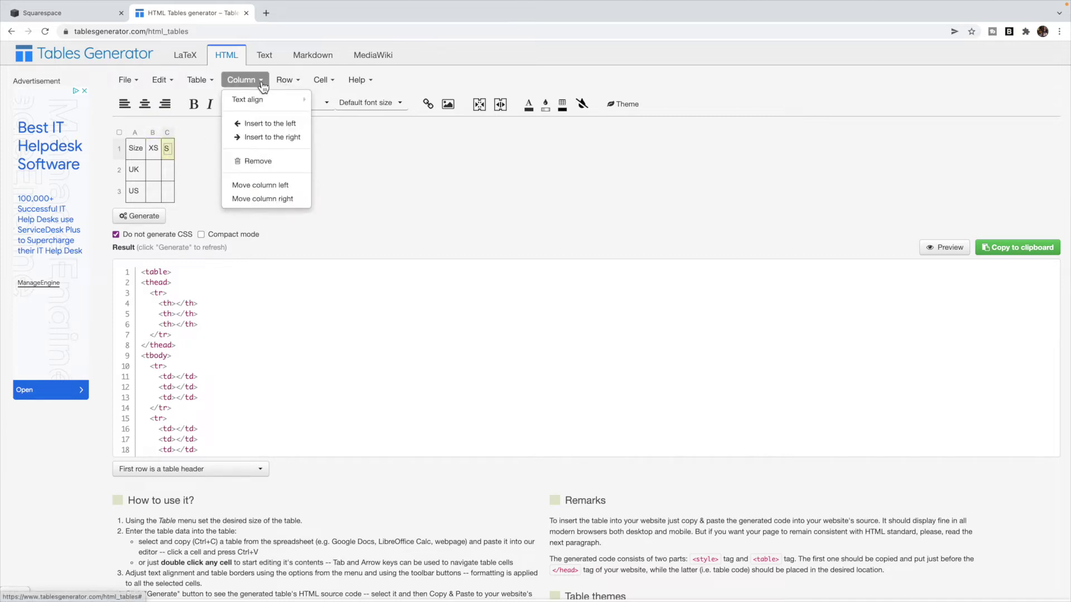
pyautogui.click(273, 138)
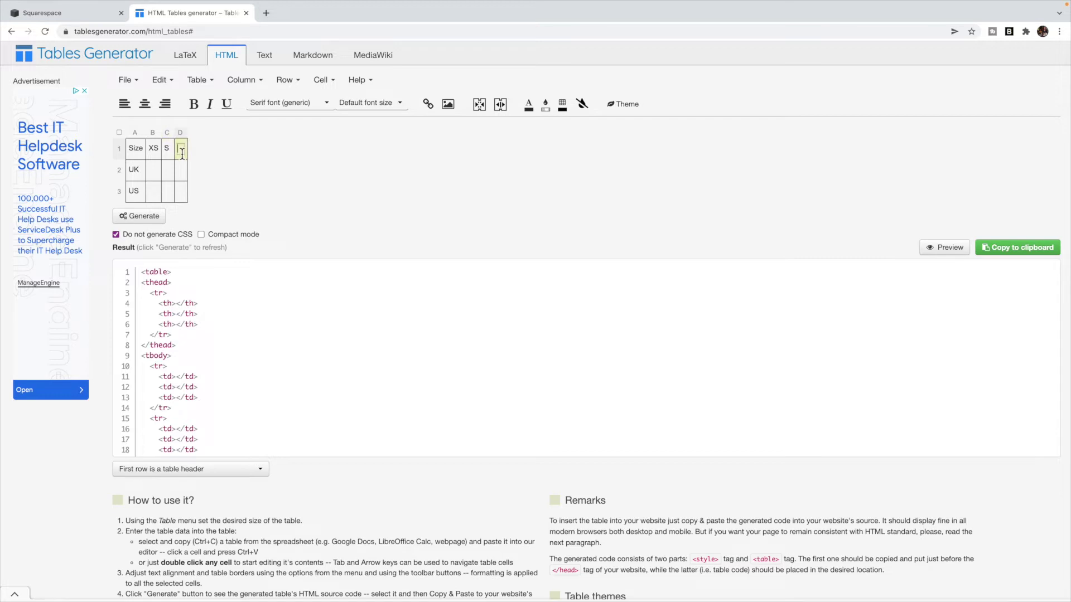
pyautogui.write('M')
pyautogui.click(287, 79)
pyautogui.click(257, 83)
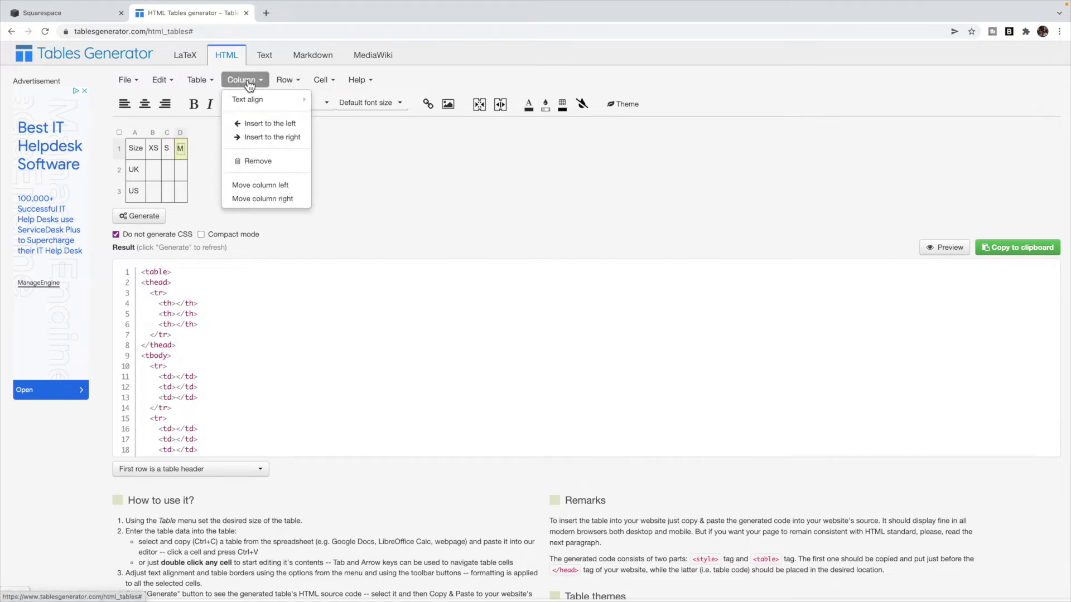
pyautogui.click(263, 136)
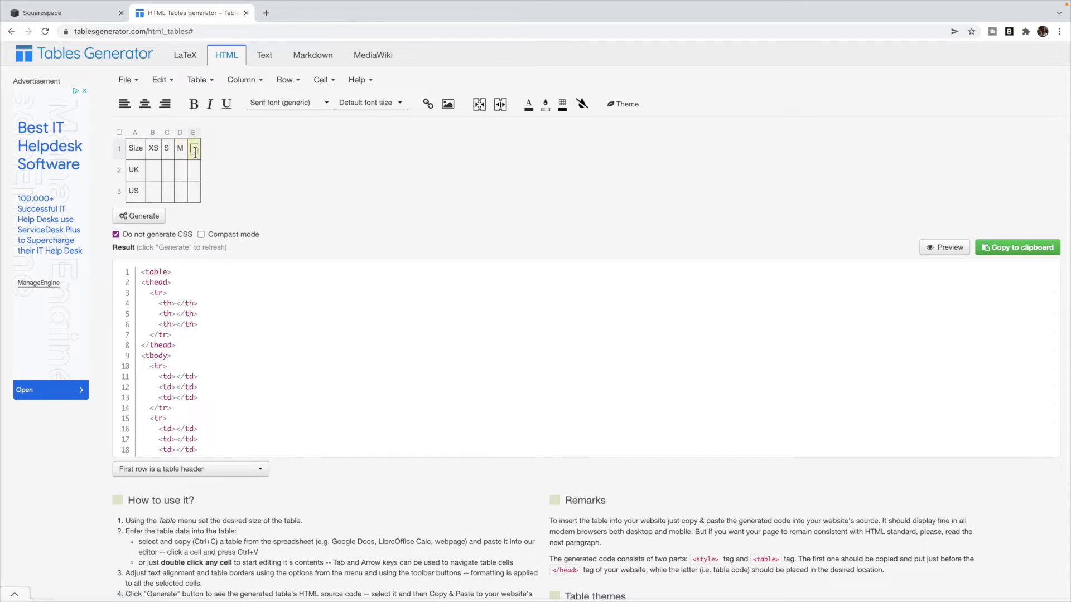
pyautogui.write('L')
# Fill in the UK sizes 6, 8, 10, 12 and the US sizes 2, 4, 6, 8
pyautogui.click(155, 168)
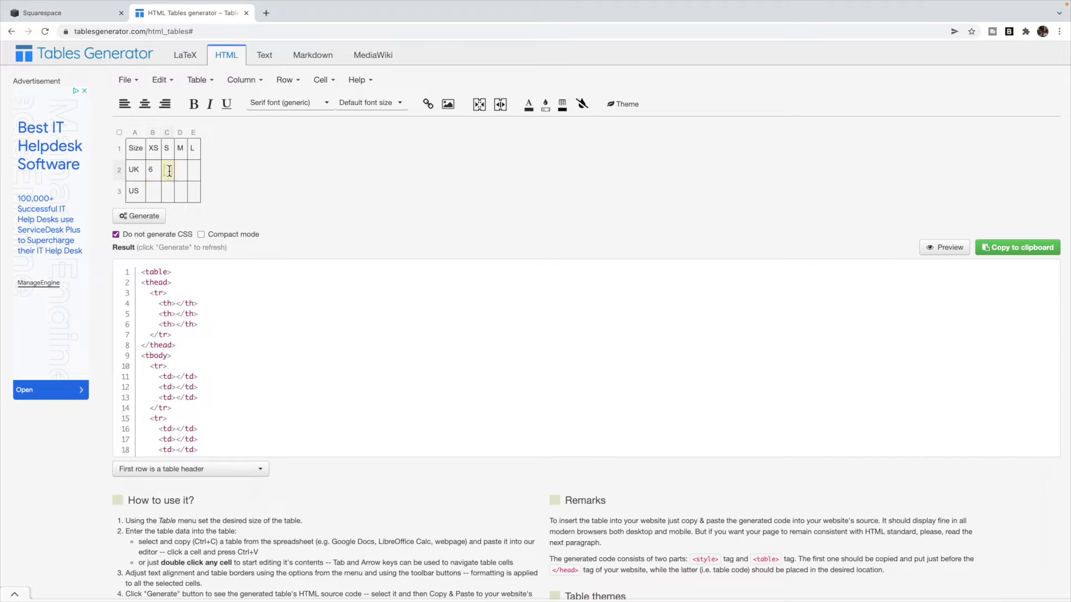
pyautogui.write('8')
pyautogui.write('10')
pyautogui.doubleClick(155, 192)
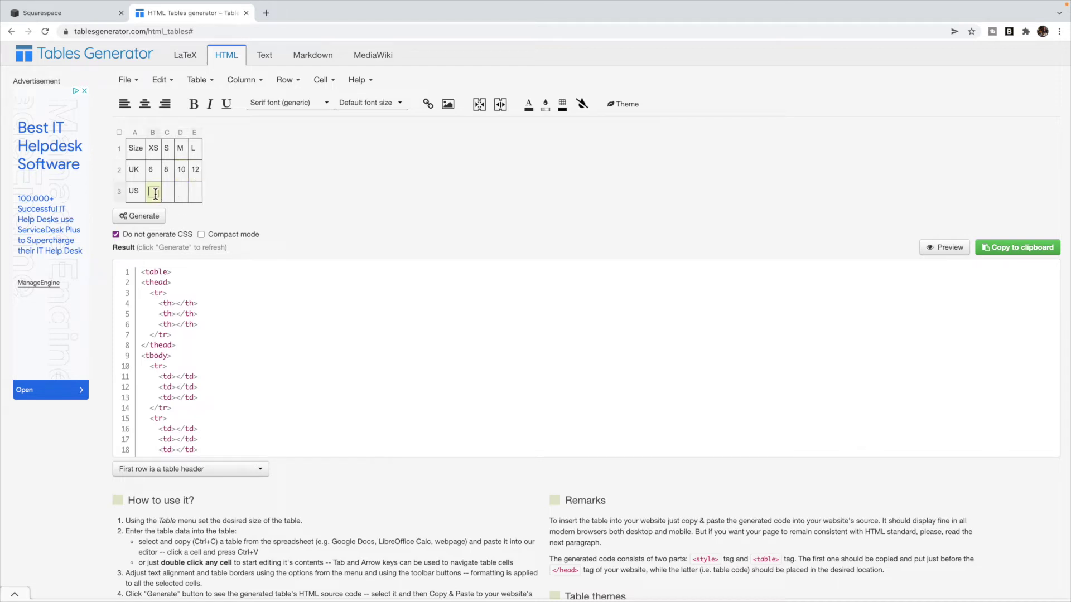
pyautogui.write('2')
pyautogui.click(171, 193)
pyautogui.doubleClick(171, 194)
pyautogui.write('4')
pyautogui.doubleClick(196, 192)
pyautogui.write('8')
pyautogui.click(195, 148)
pyautogui.click(450, 111)
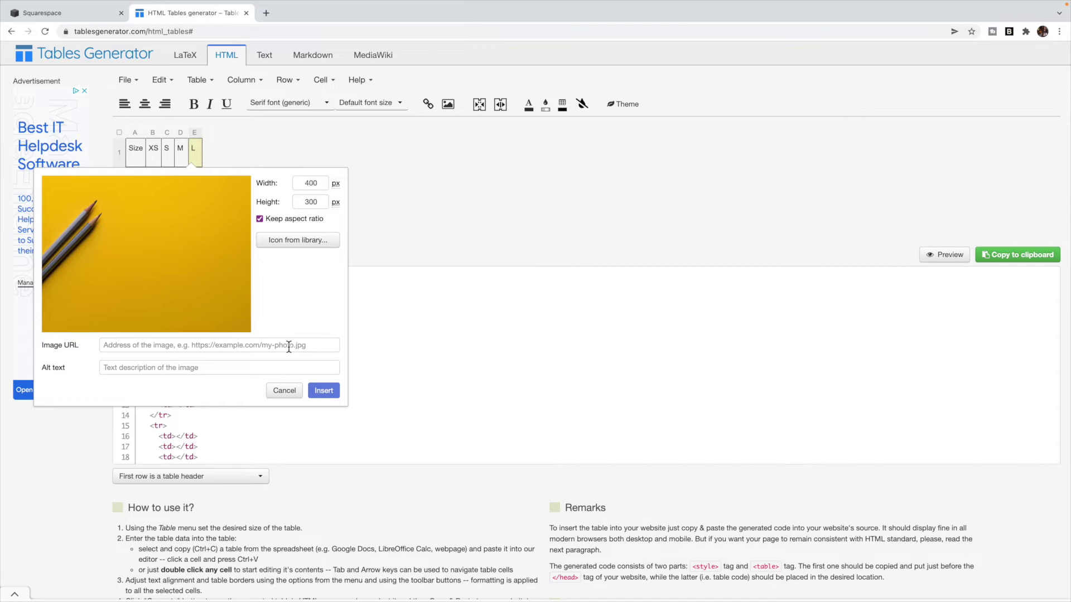
# In Custom CSS, insert the uploaded Unsplash image's URL from custom files and cut it to the clipboard
pyautogui.click(81, 13)
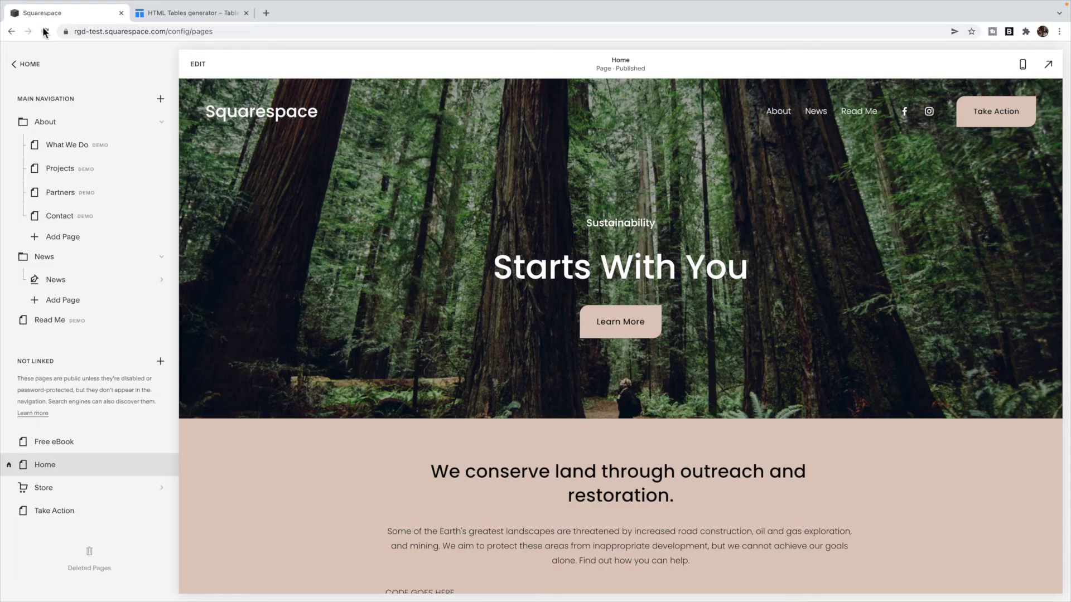
pyautogui.click(35, 65)
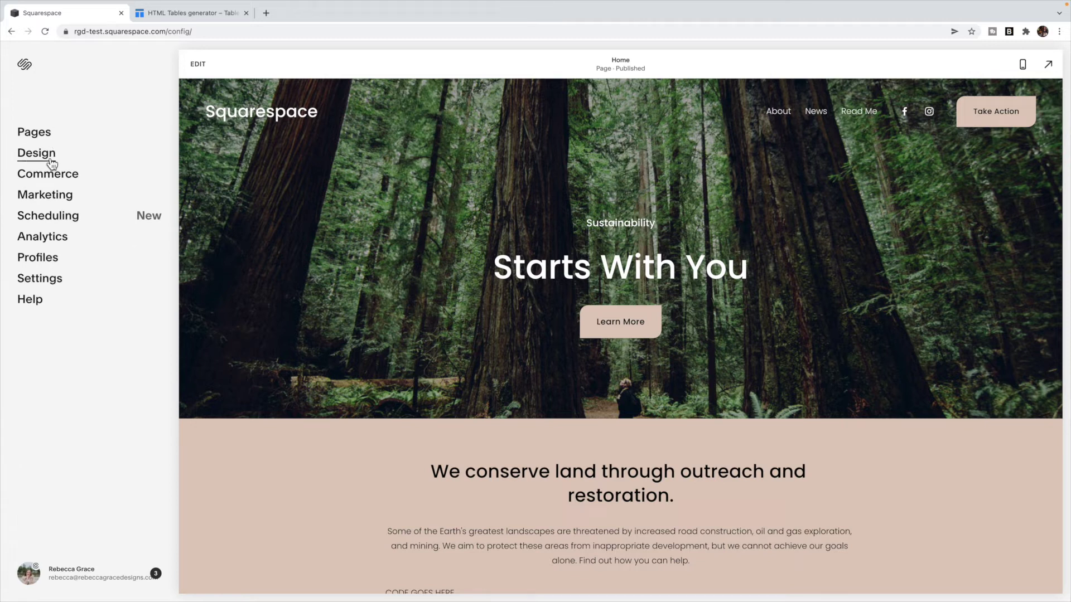
pyautogui.click(51, 163)
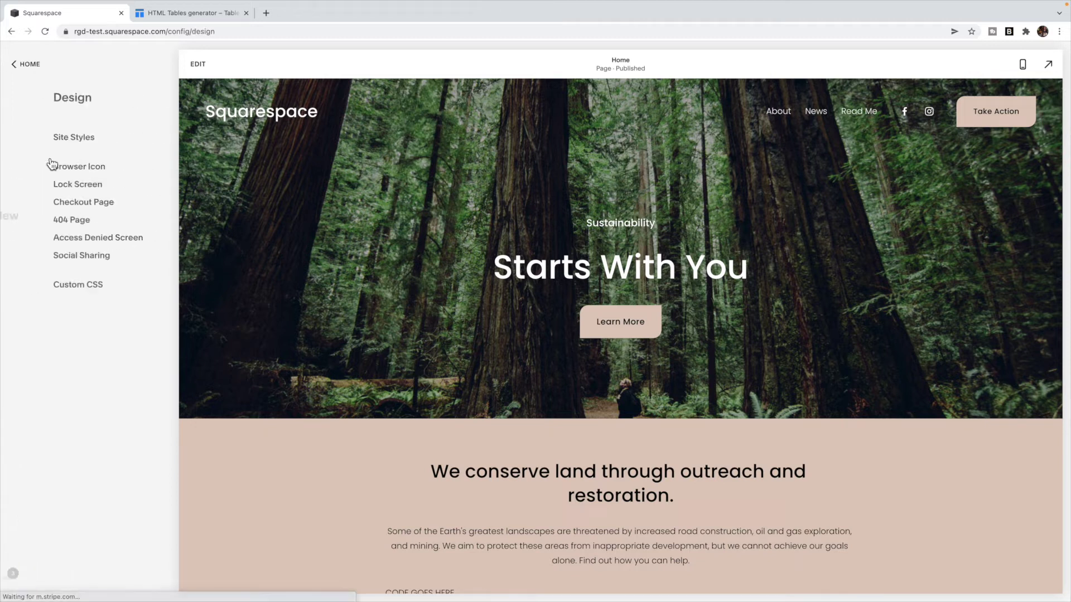
pyautogui.click(62, 296)
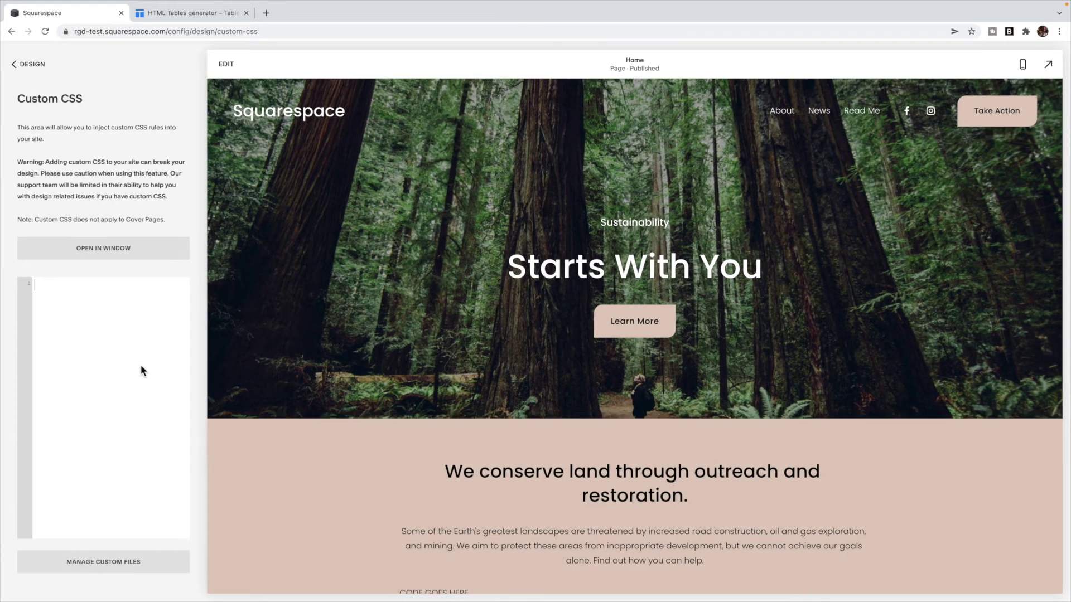
pyautogui.click(121, 571)
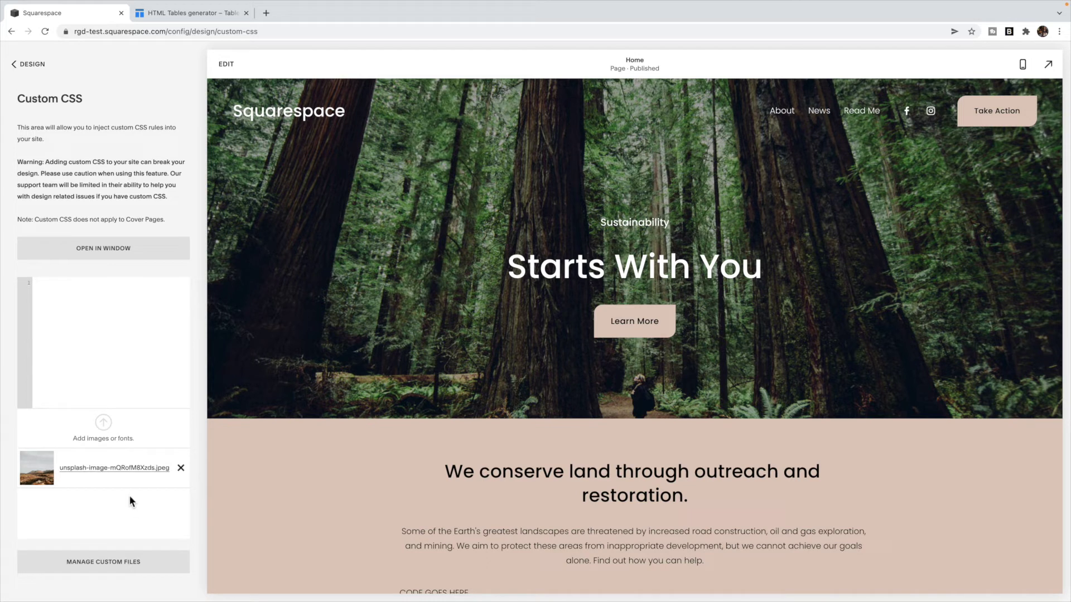
pyautogui.click(111, 470)
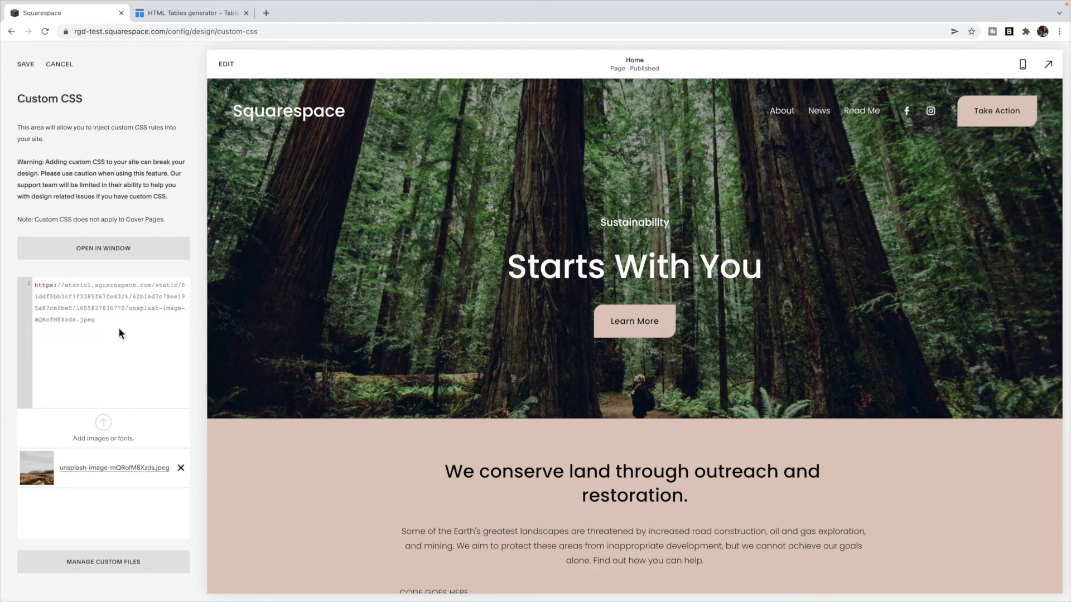
pyautogui.moveTo(118, 327); pyautogui.dragTo(29, 285)
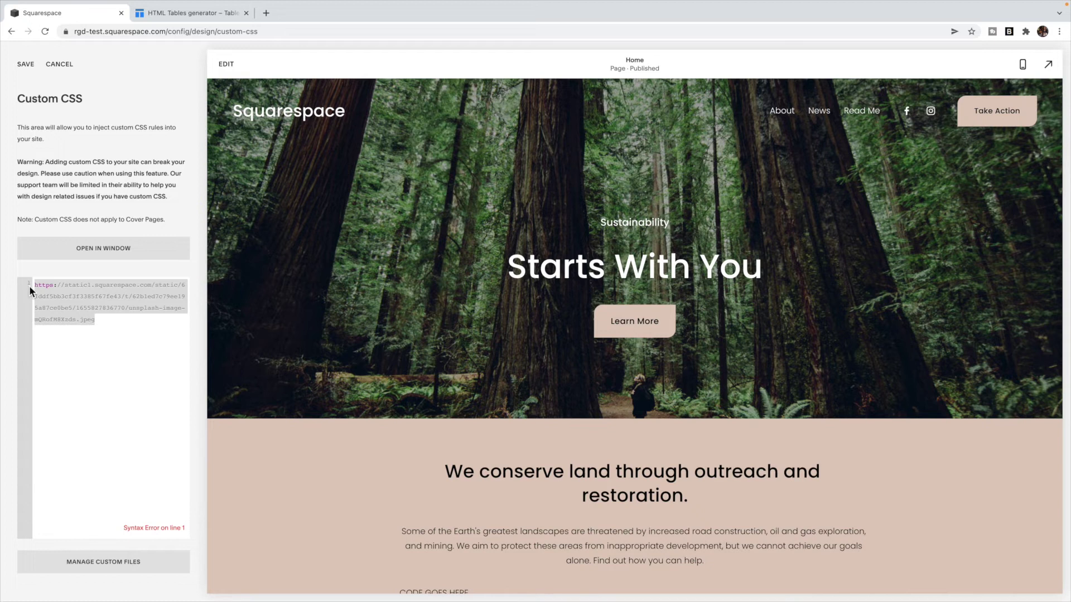
pyautogui.press('super+x')
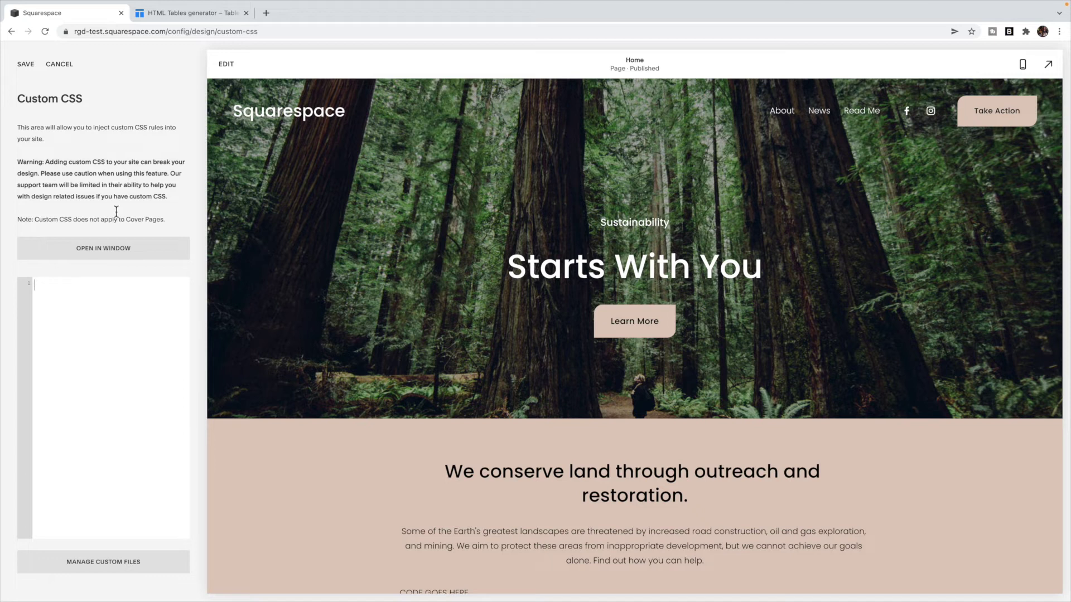
# Paste the copied image URL into the image dialog and insert the photo into cell E1
pyautogui.click(185, 11)
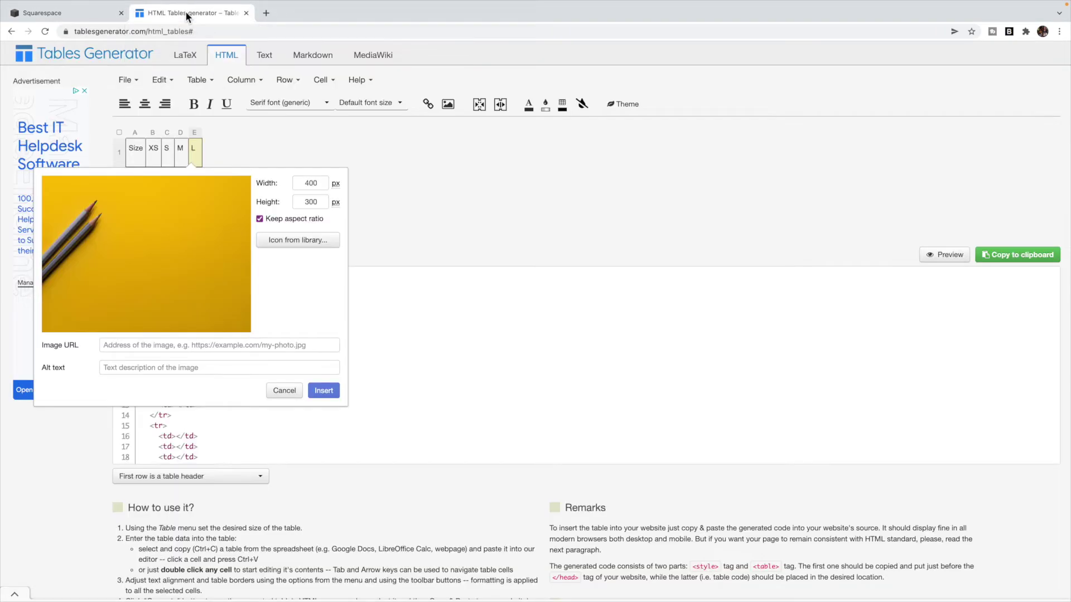
pyautogui.click(134, 345)
pyautogui.hotkey('ctrl', 'v')
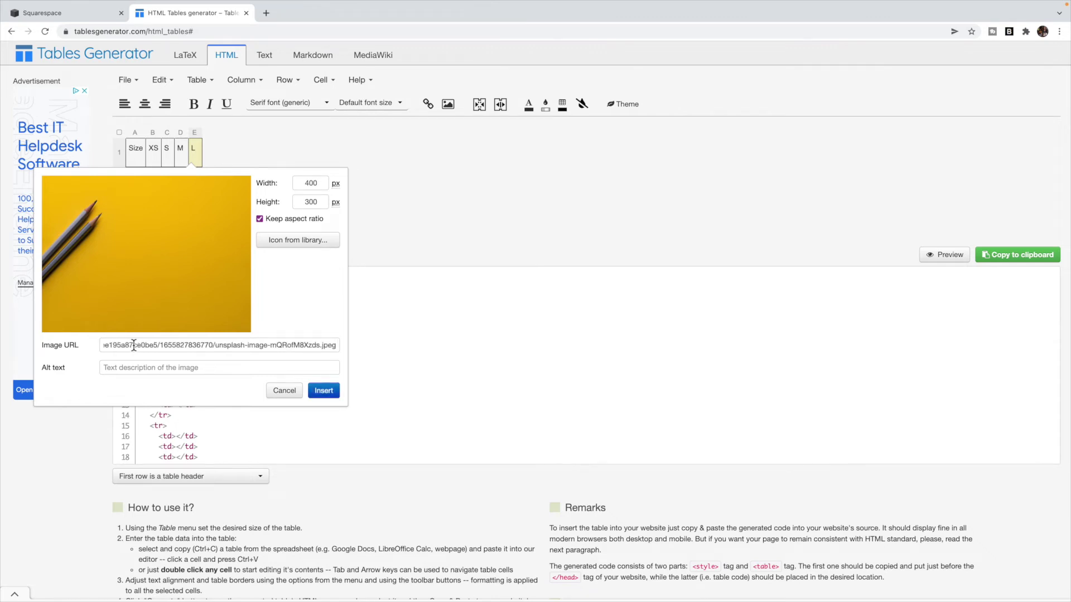
pyautogui.click(136, 368)
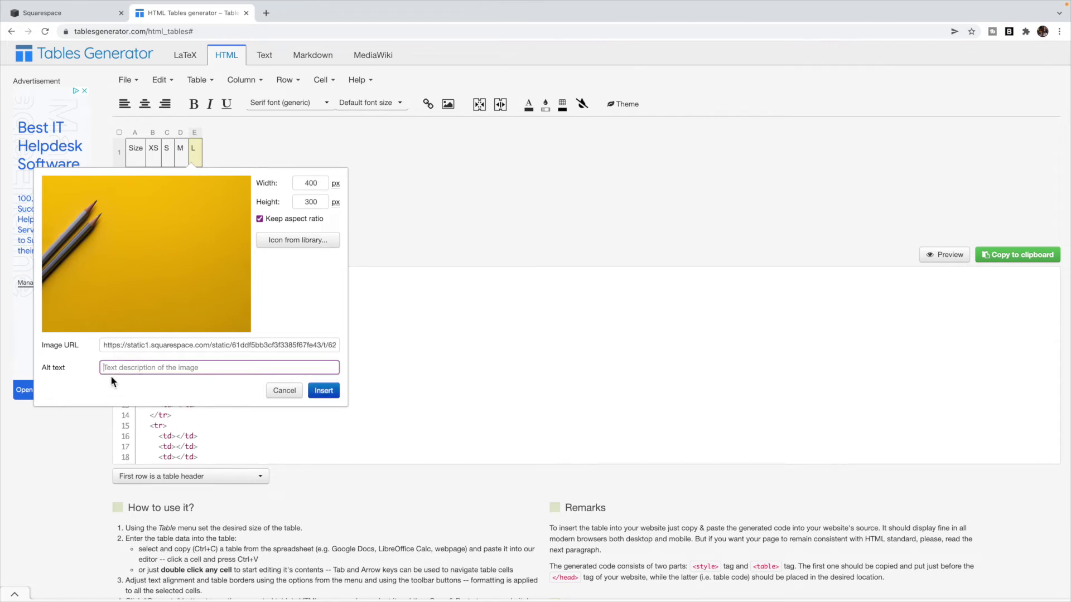
pyautogui.click(323, 391)
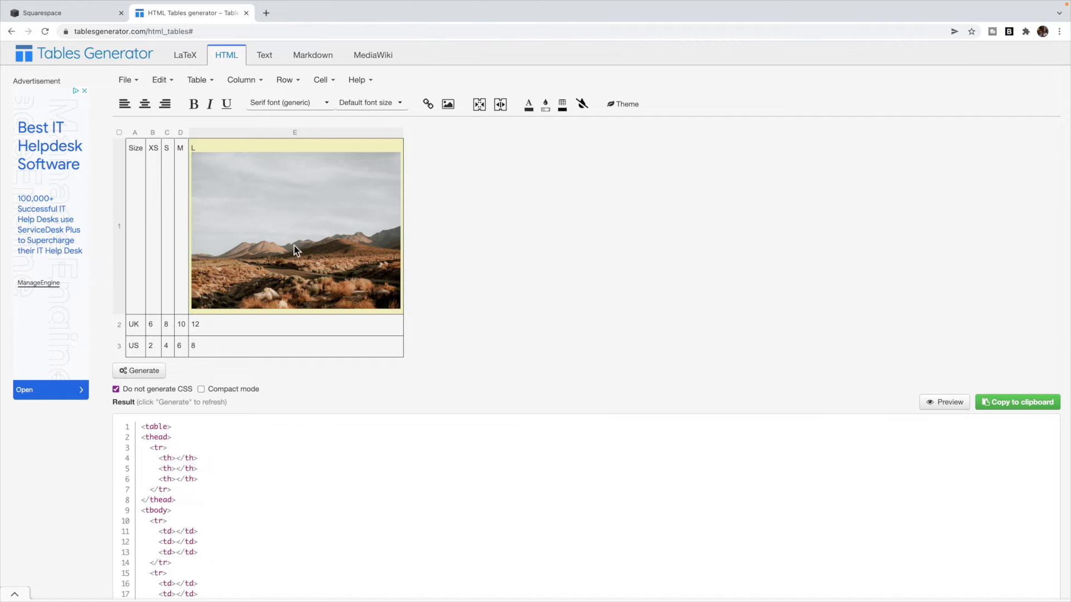
pyautogui.click(299, 276)
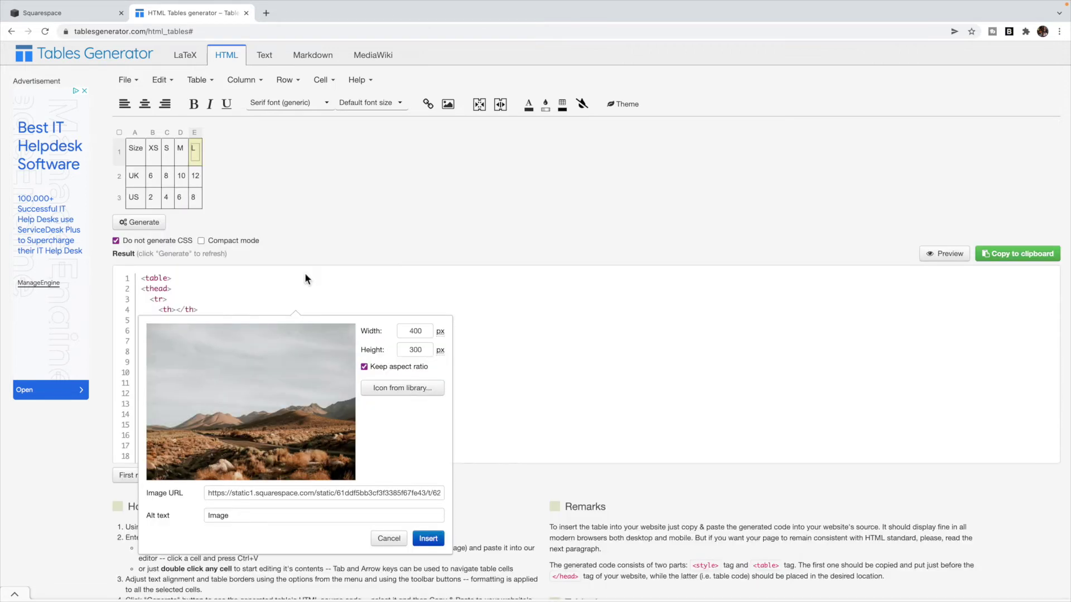
# Open the link settings for the 6 in cell B2 and cancel without adding a link
pyautogui.doubleClick(154, 173)
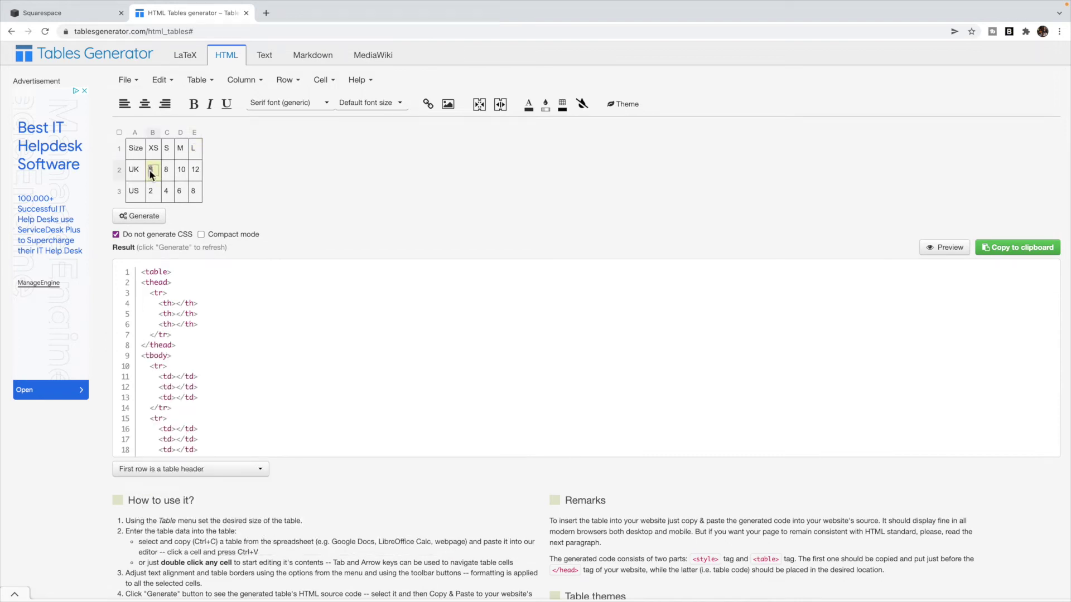
pyautogui.click(427, 104)
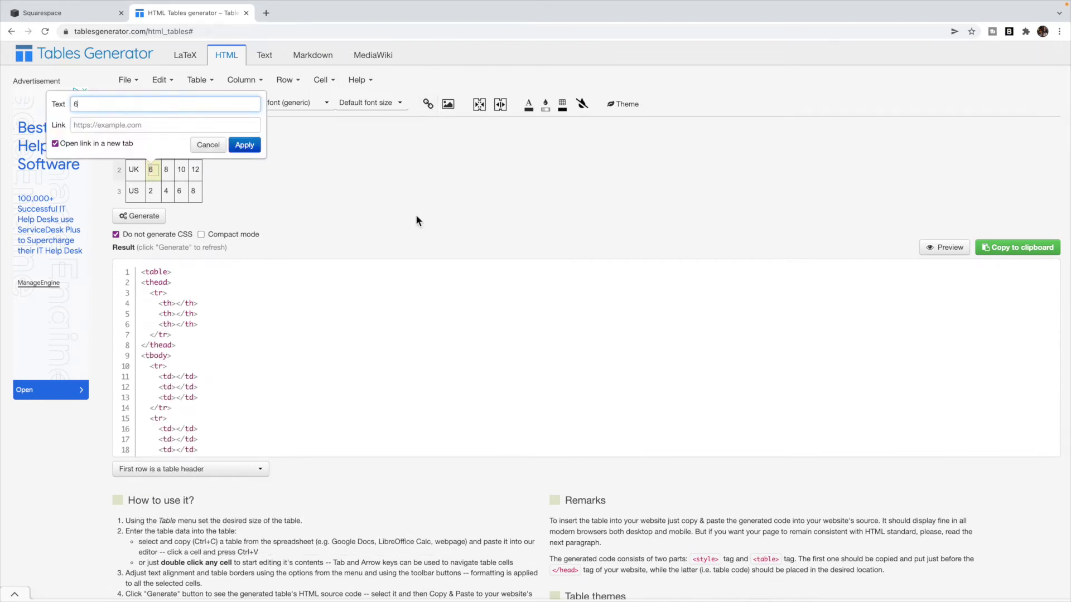
pyautogui.click(102, 125)
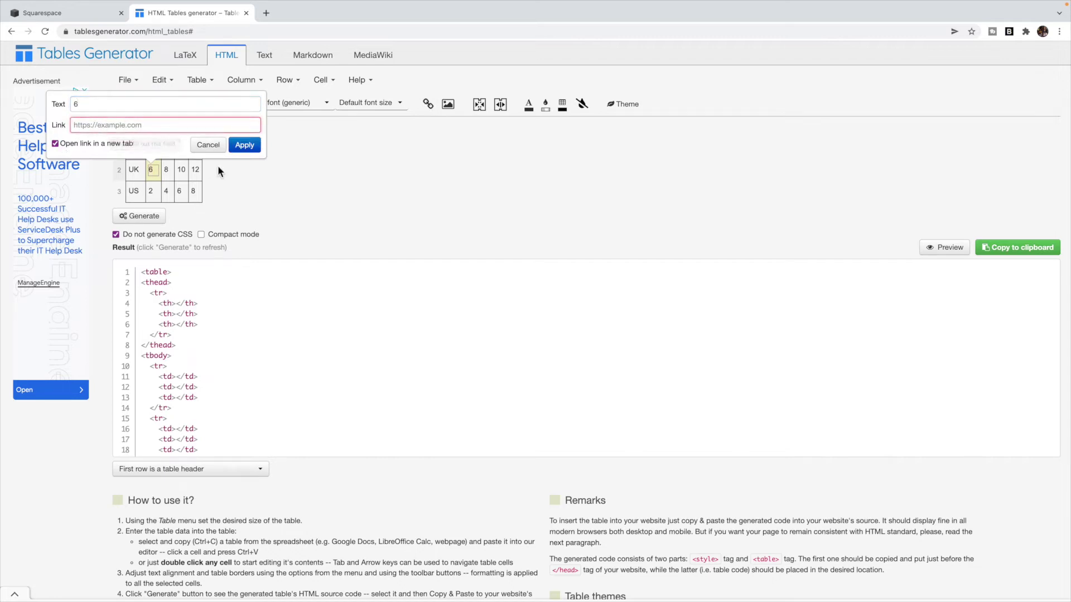
pyautogui.click(208, 145)
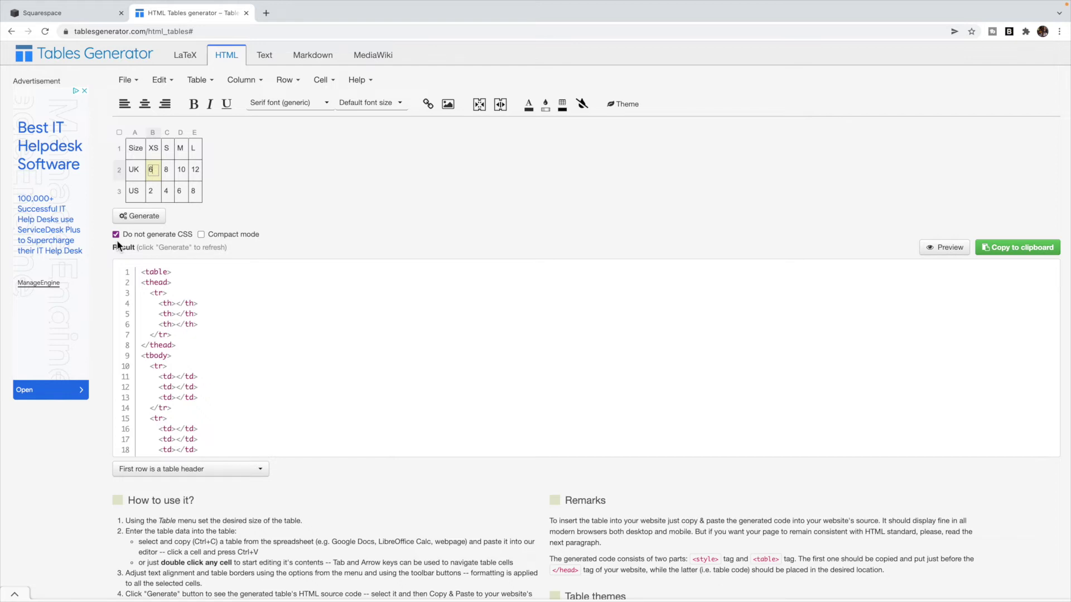
# Generate the table's HTML code without CSS and copy it to the clipboard
pyautogui.click(139, 217)
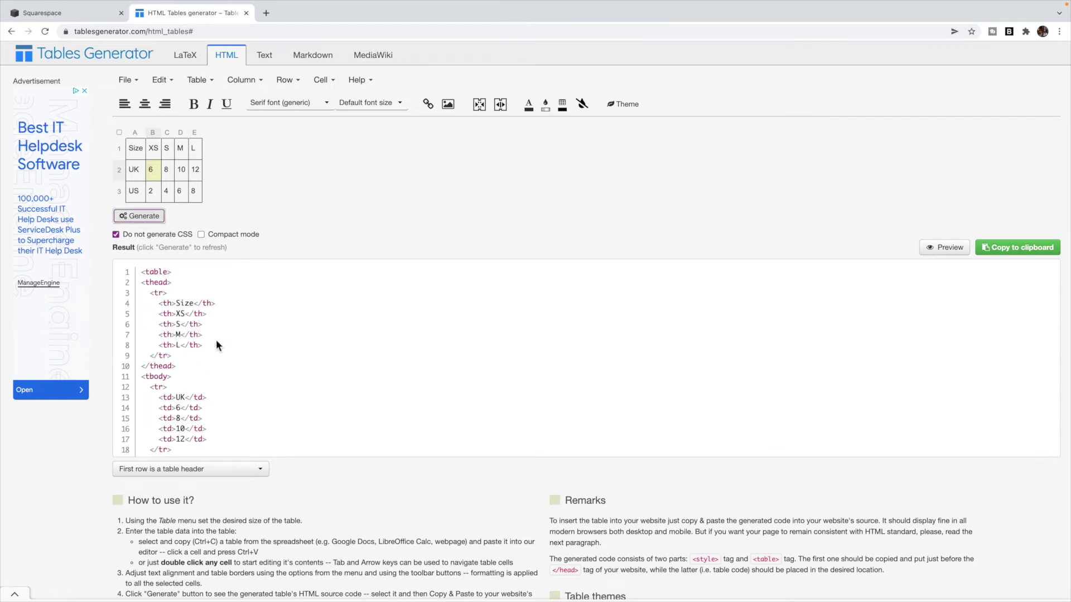
pyautogui.scroll(-5, 220, 343)
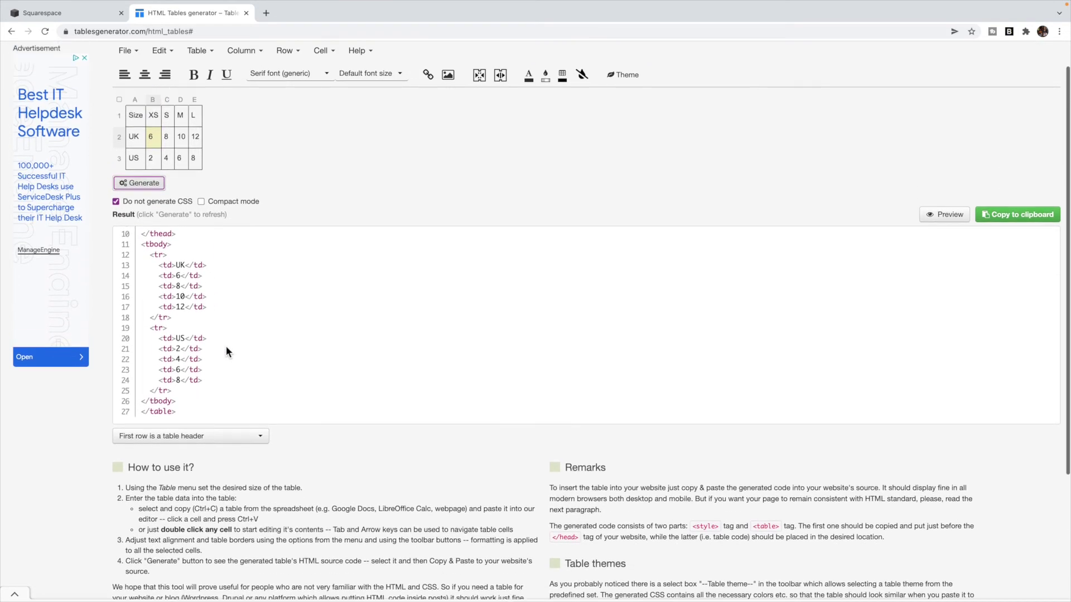
pyautogui.scroll(1, 225, 346)
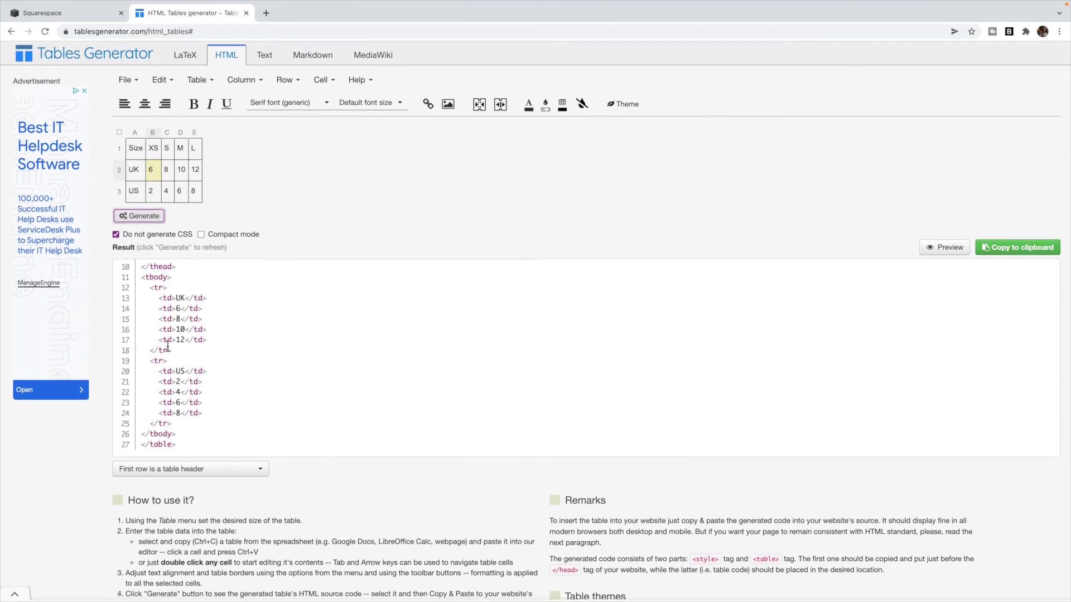
pyautogui.scroll(3, 229, 340)
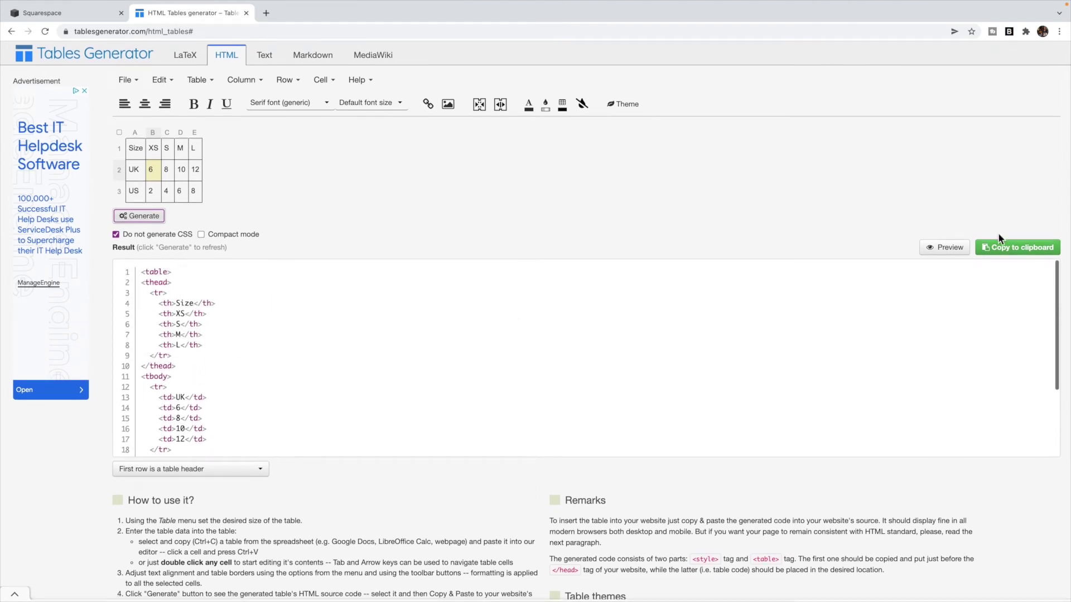
pyautogui.click(1019, 254)
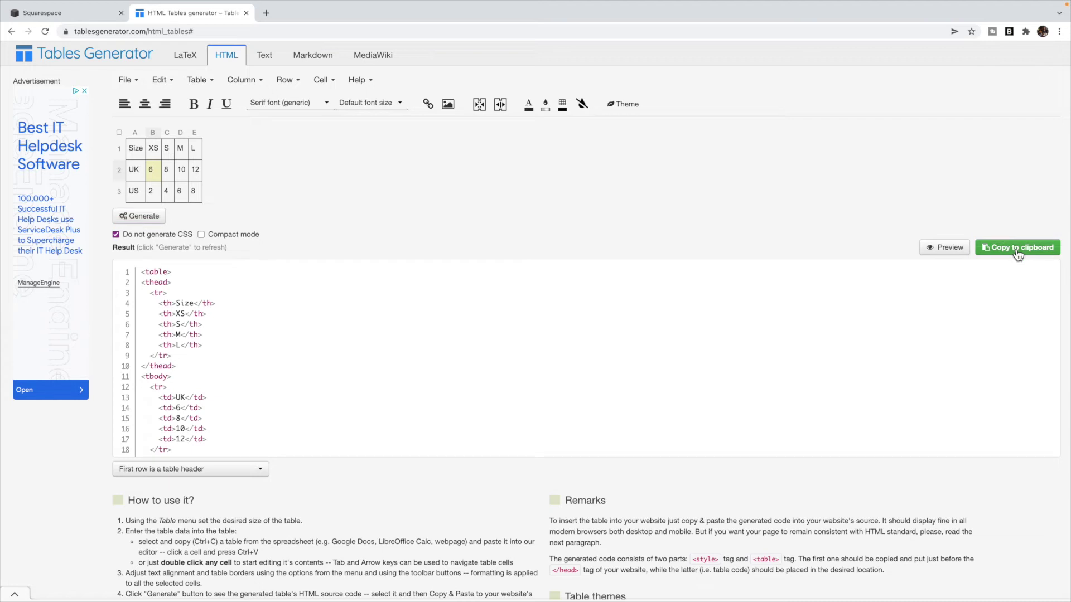
# Replace CODE GOES HERE in the Home page code block with the copied size-table HTML and save
pyautogui.click(70, 14)
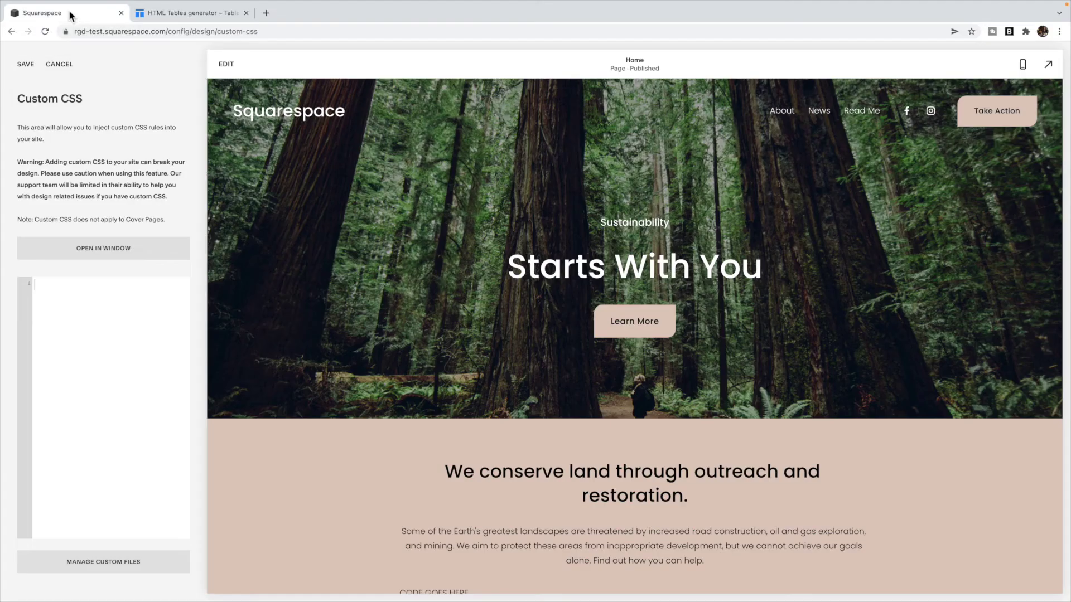
pyautogui.click(229, 66)
pyautogui.scroll(-5, 397, 189)
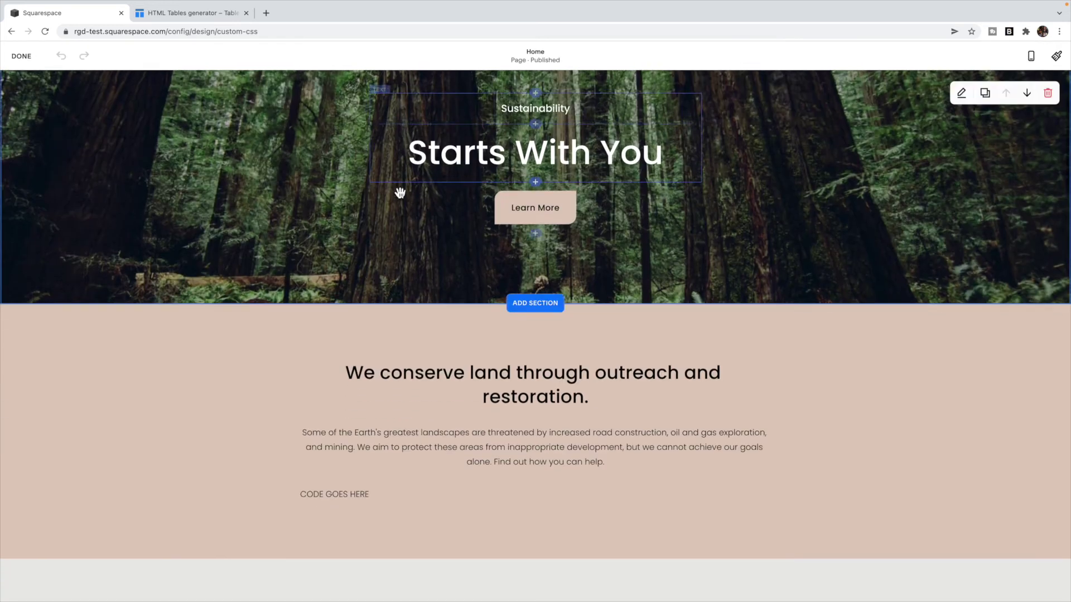
pyautogui.scroll(-1, 397, 192)
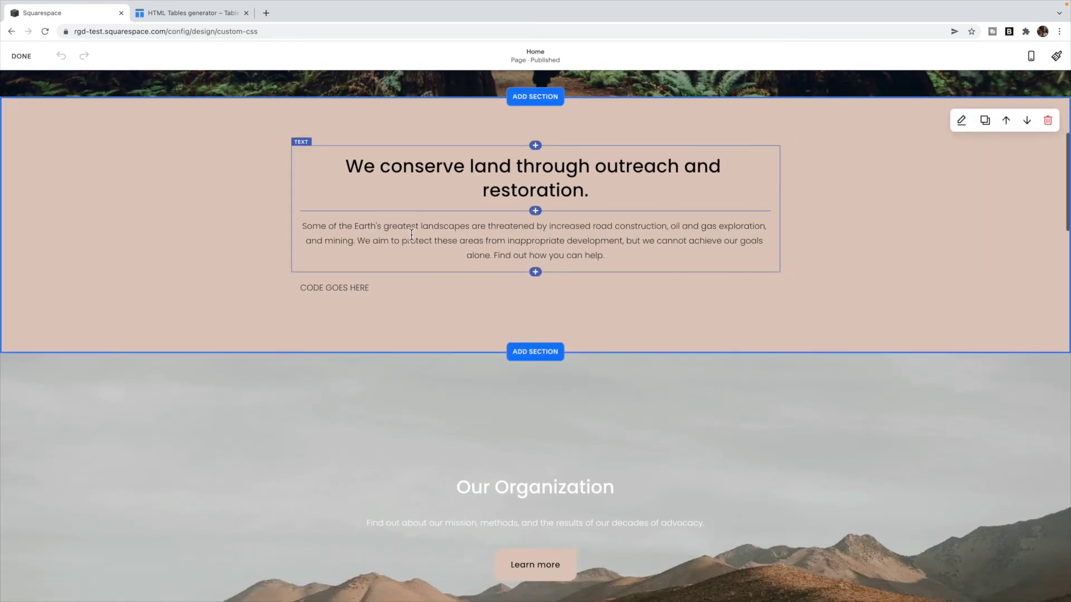
pyautogui.doubleClick(394, 289)
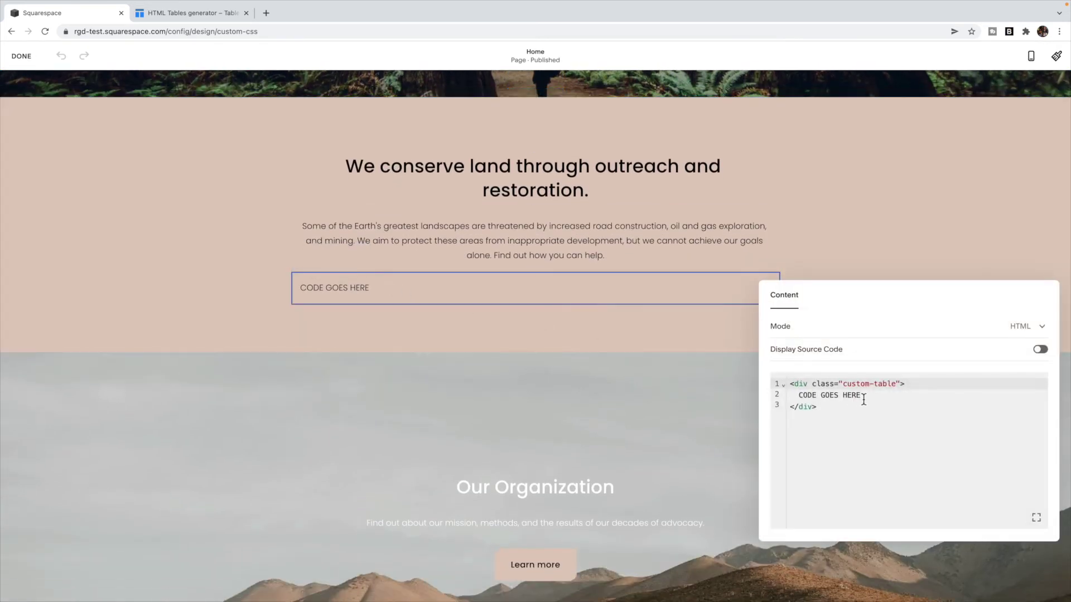
pyautogui.moveTo(862, 396); pyautogui.dragTo(801, 400)
pyautogui.press('BackSpace')
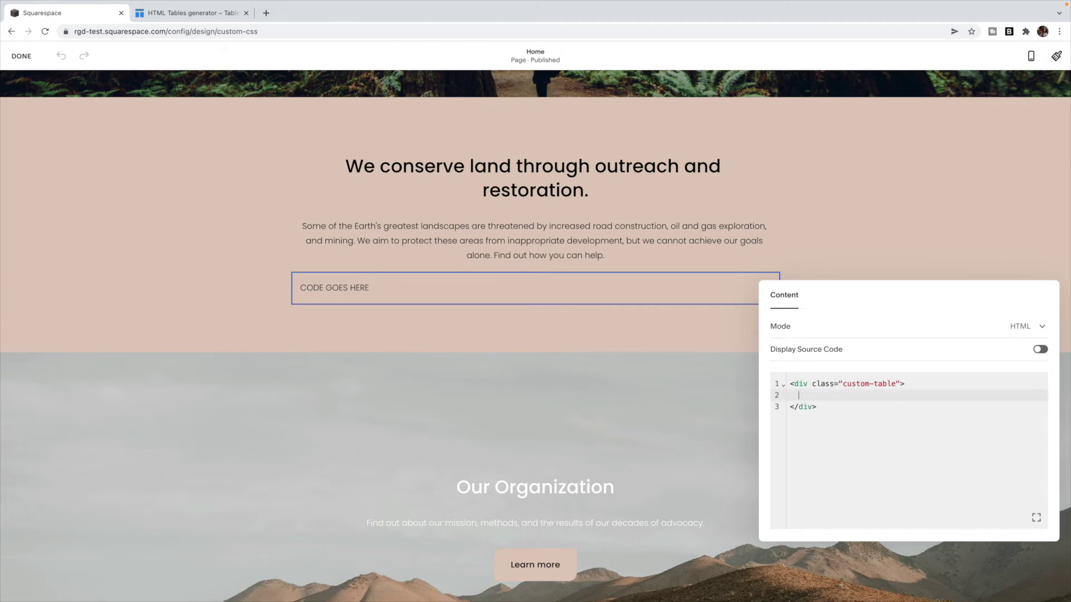
pyautogui.write('<table> <thead>   <tr>     <th>Size</th>     <th>XS</th>     <th>S</th>     <th>M</th>     <th>L</th>   </tr> </thead> <tbody>   <tr>     <td>UK</td>     <td>6</td>     <td>8</td>     <td>10</td>     <td>12</td>   </tr>   <tr>     <td>US</td>     <td>2</td>     <td>4</td>     <td>6</td>     <td>8</td>   </tr> </tbody> </table>')
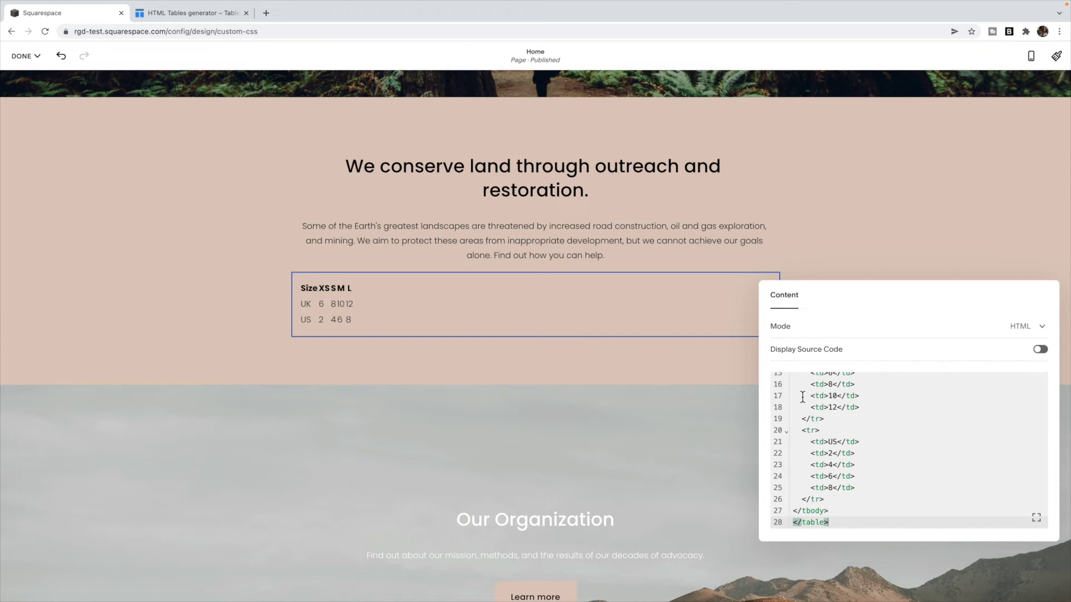
pyautogui.click(663, 357)
pyautogui.click(34, 56)
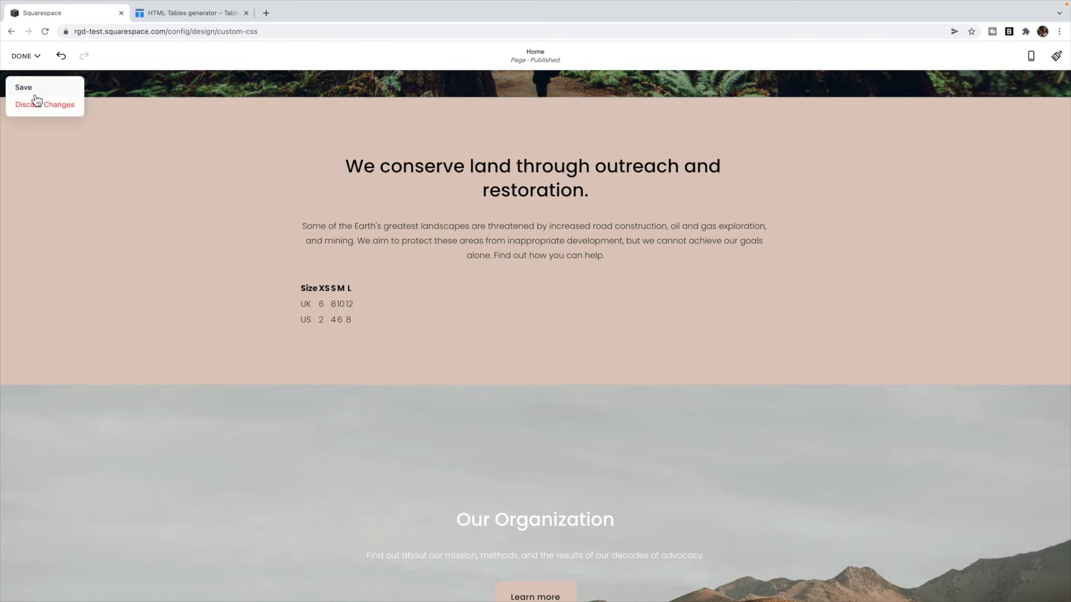
pyautogui.click(33, 91)
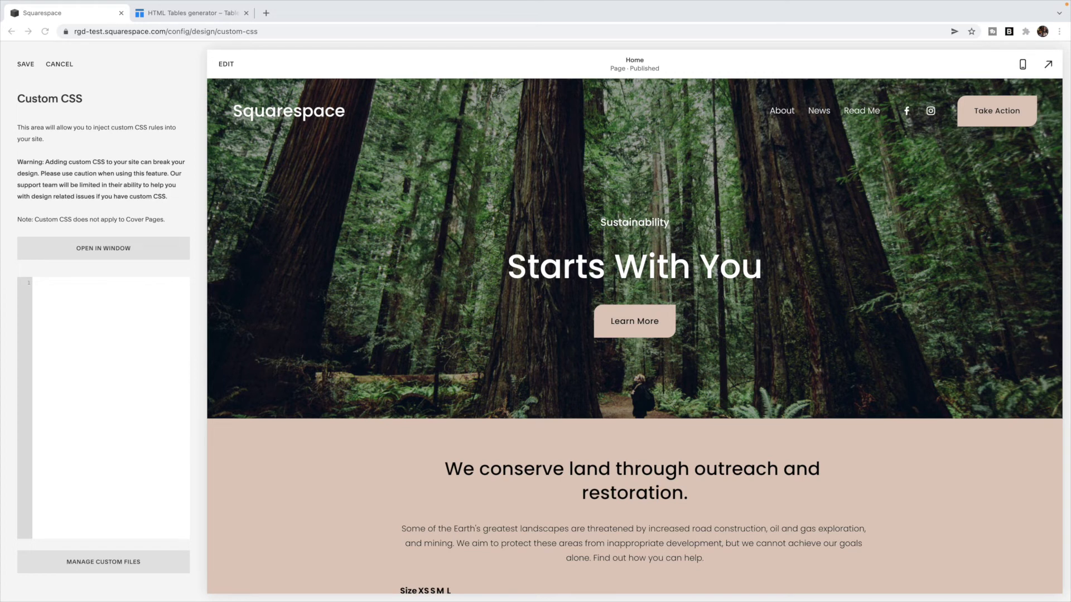
# Paste the size-table stylesheet into the empty Custom CSS box and check the bordered, grey-striped preview
pyautogui.scroll(-4, 591, 276)
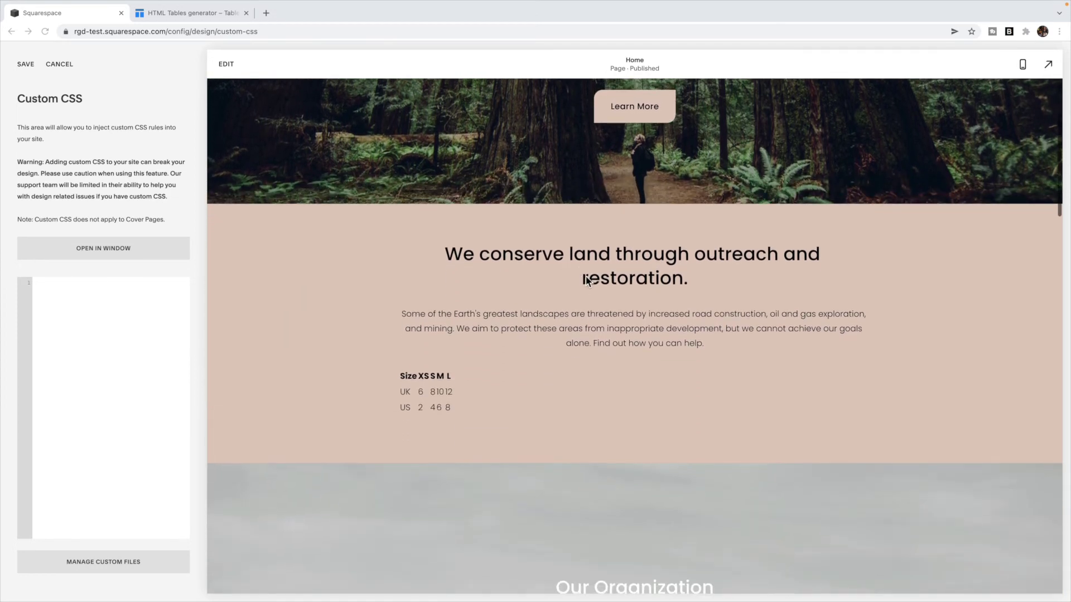
pyautogui.click(114, 293)
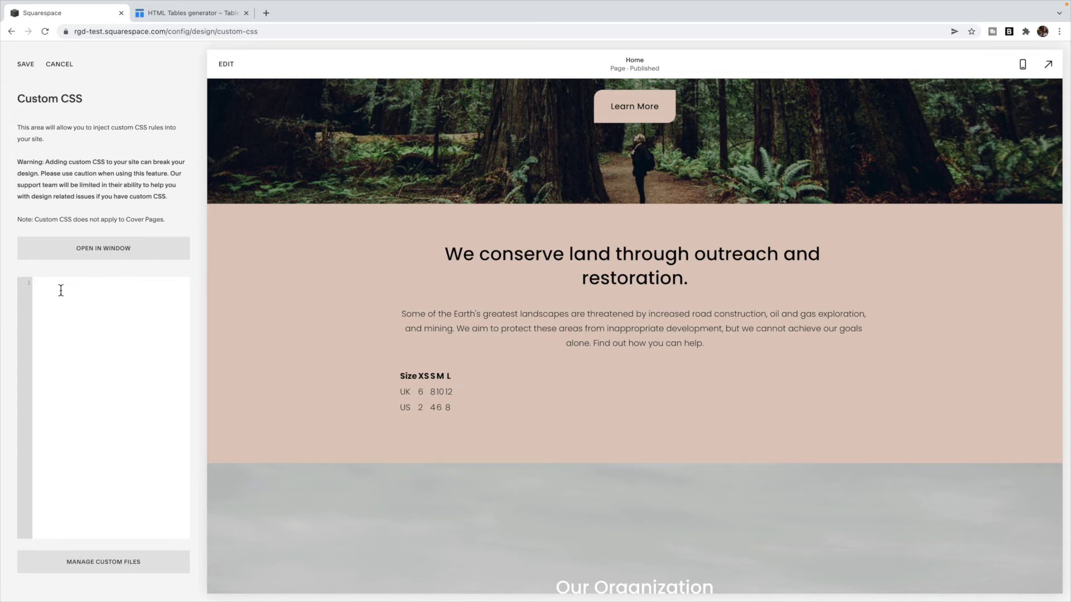
pyautogui.hotkey('ctrl', 'v')
pyautogui.scroll(-2, 331, 330)
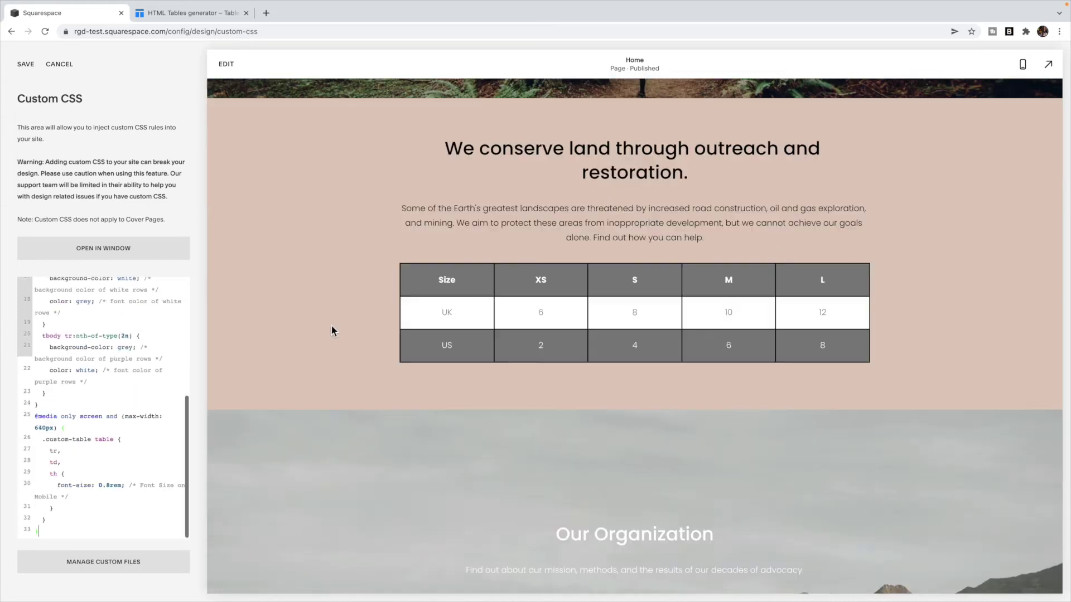
pyautogui.scroll(2, 34, 384)
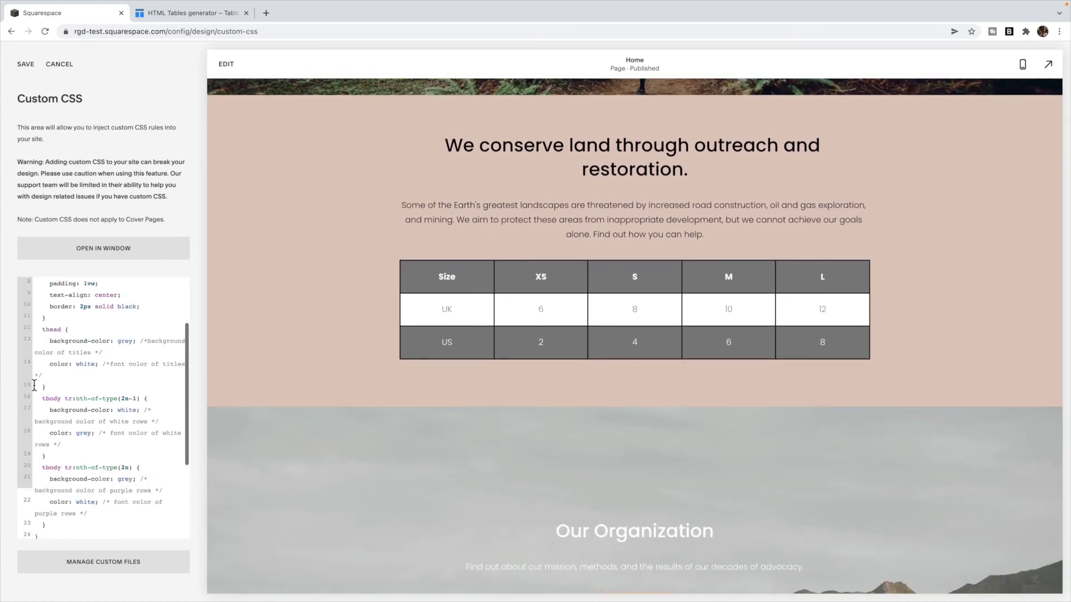
pyautogui.scroll(2, 34, 385)
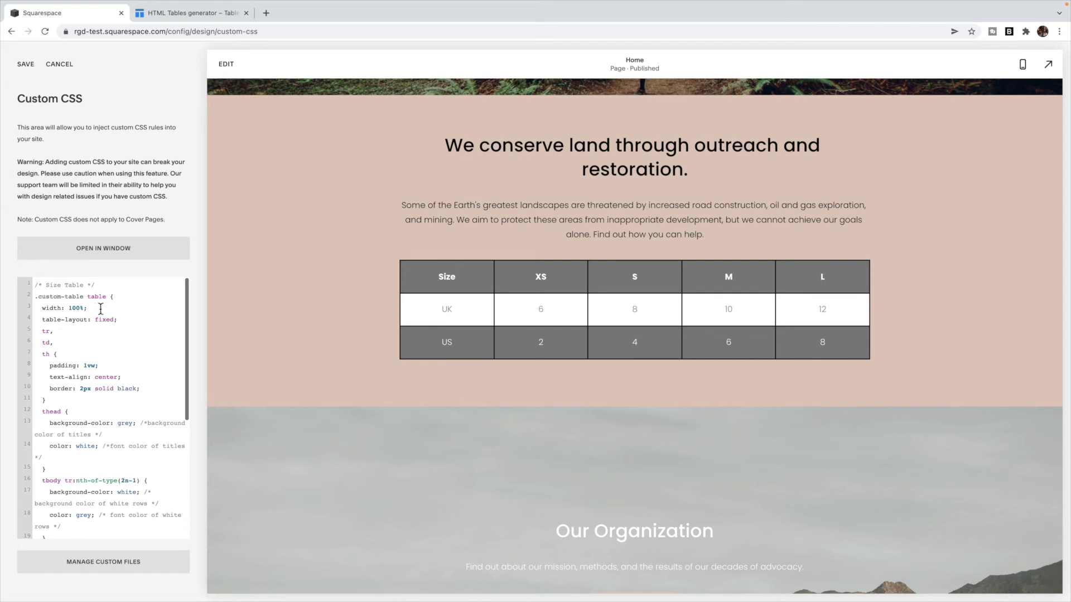
# Re-enable table-layout: fixed and reduce the cell padding from 3vw to 1vw
pyautogui.click(120, 320)
pyautogui.click(41, 321)
pyautogui.write('//')
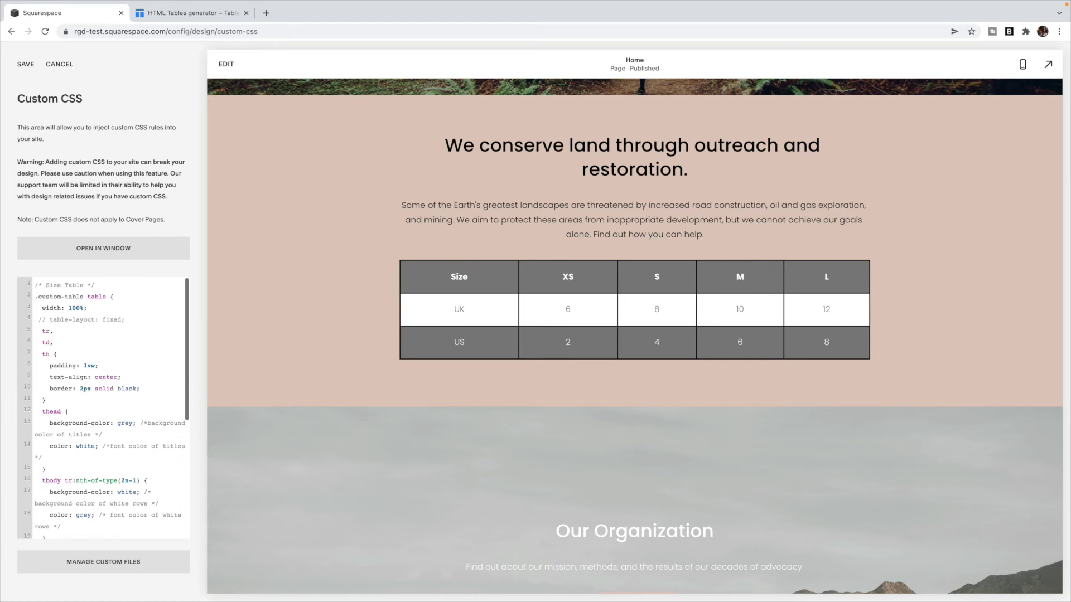
pyautogui.press('BackSpace')
pyautogui.press('BackSpace')
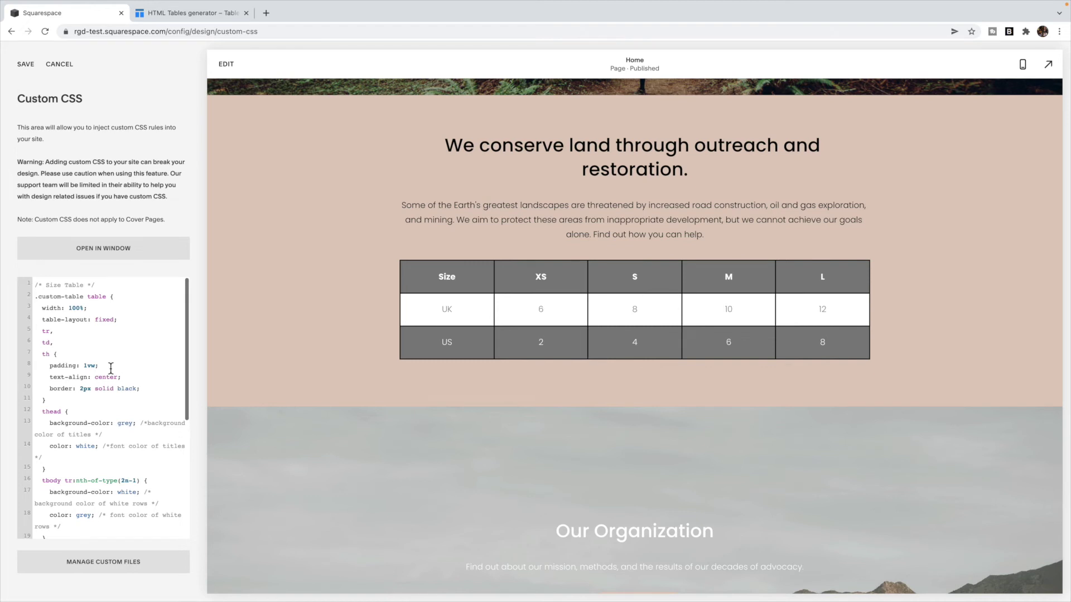
pyautogui.press('Left')
pyautogui.press('Left')
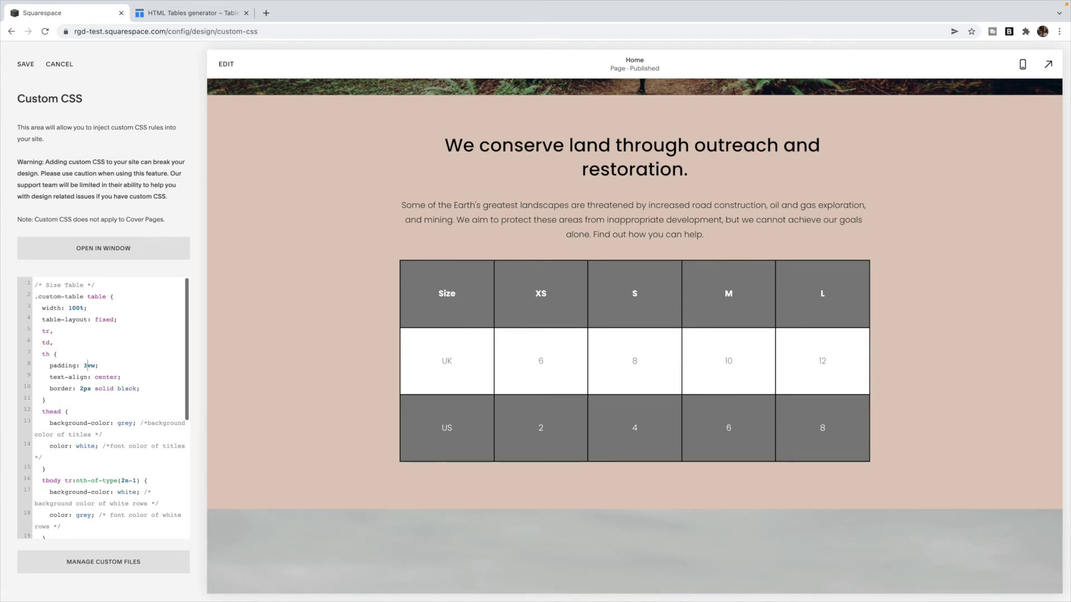
pyautogui.press('BackSpace')
pyautogui.write('1')
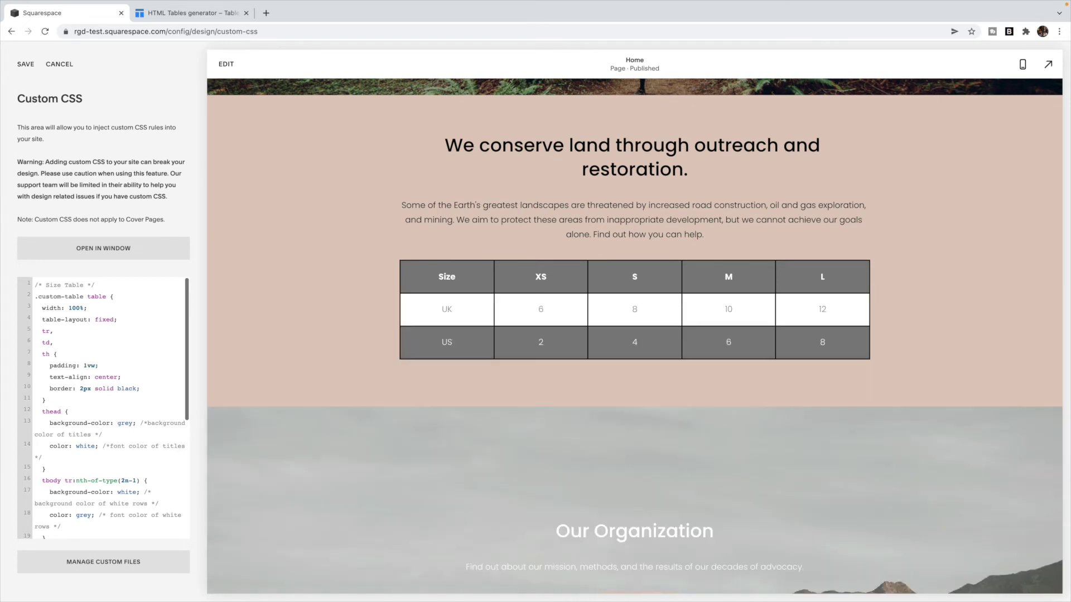
pyautogui.click(126, 380)
# Try 1px and 8px cell border widths, then settle on 2px solid black
pyautogui.click(50, 391)
pyautogui.click(91, 392)
pyautogui.press('BackSpace')
pyautogui.write('1')
pyautogui.press('BackSpace')
pyautogui.write('8')
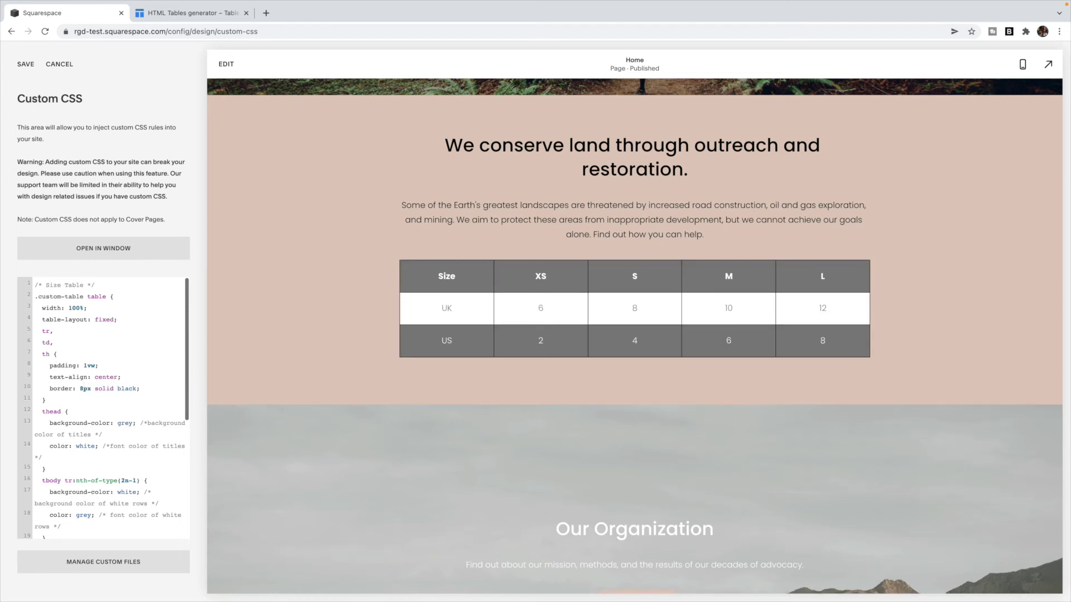
pyautogui.press('BackSpace')
pyautogui.write('2')
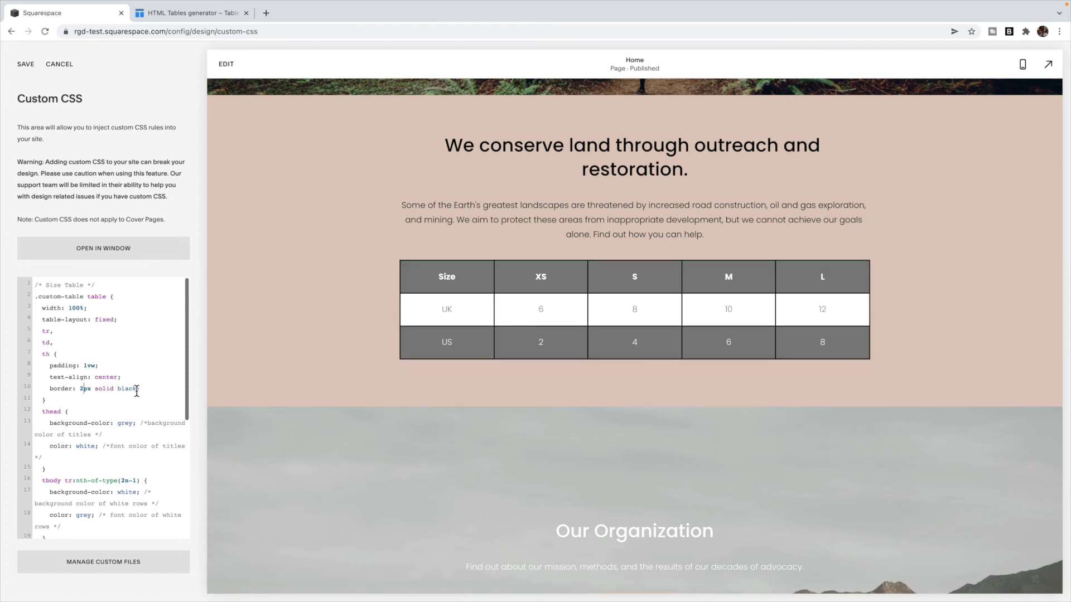
pyautogui.scroll(-3, 140, 390)
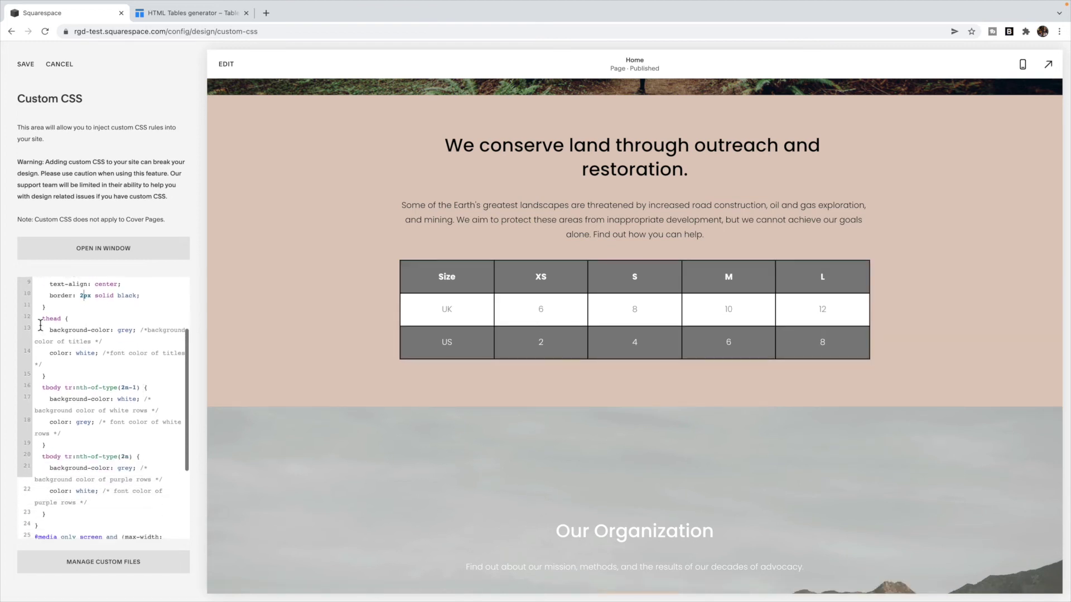
pyautogui.moveTo(39, 319); pyautogui.dragTo(60, 377)
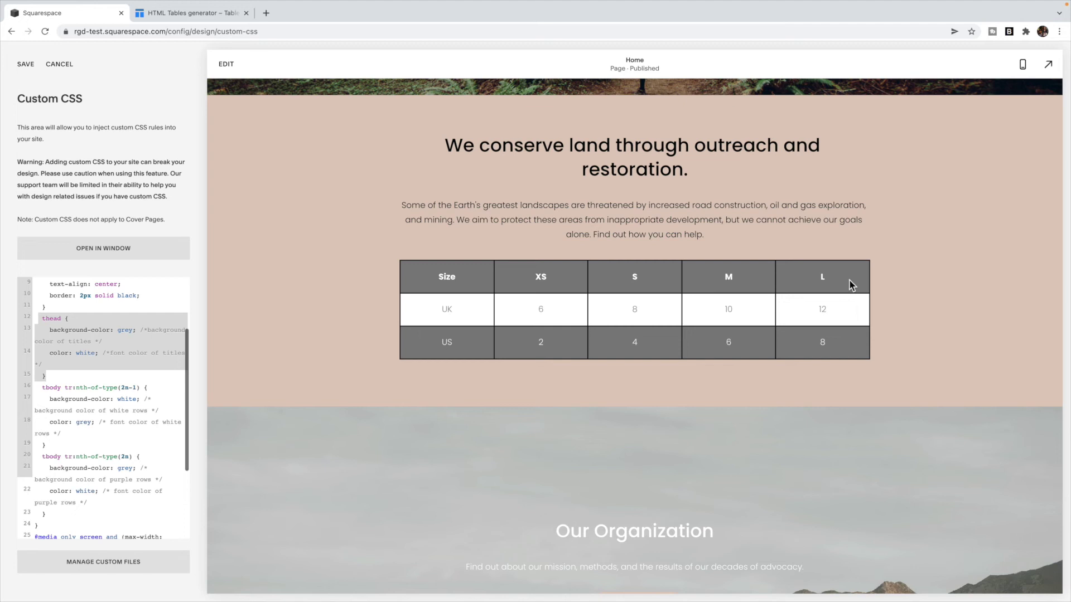
pyautogui.click(131, 334)
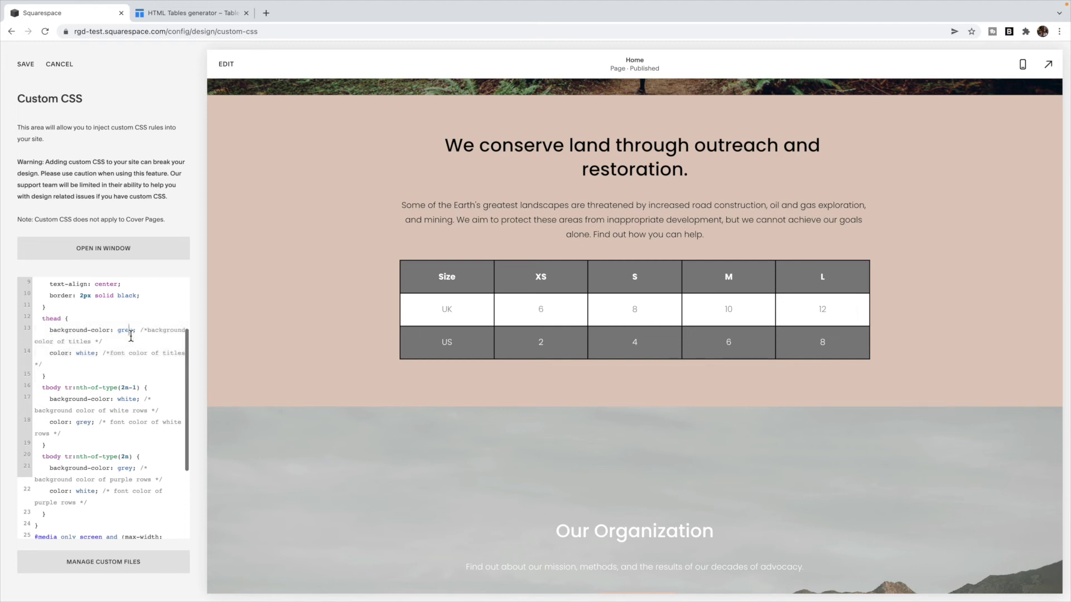
pyautogui.click(93, 353)
pyautogui.scroll(-2, 94, 354)
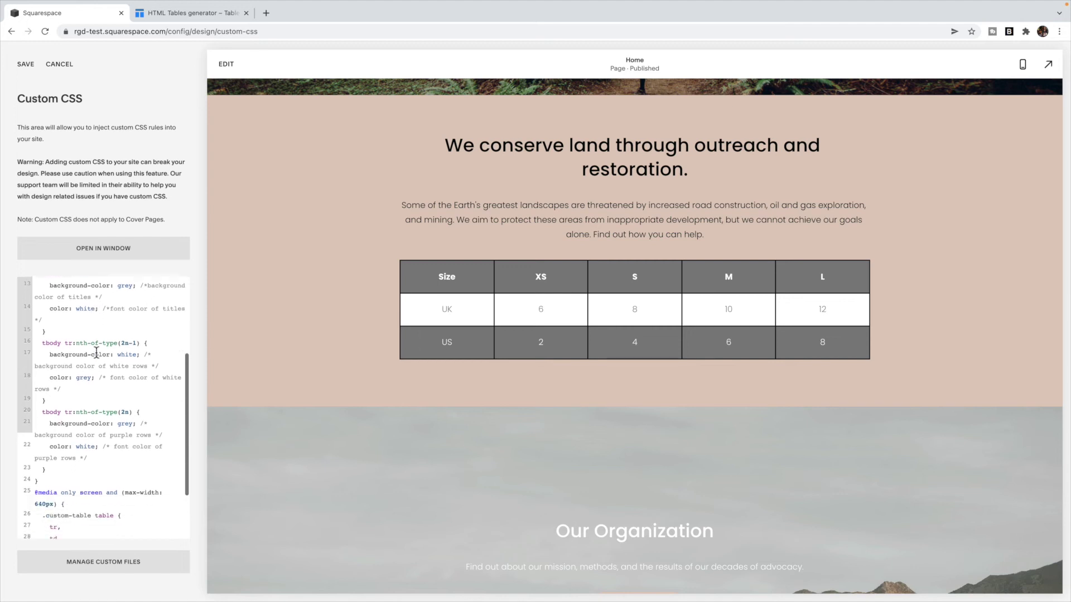
pyautogui.moveTo(38, 312); pyautogui.dragTo(86, 439)
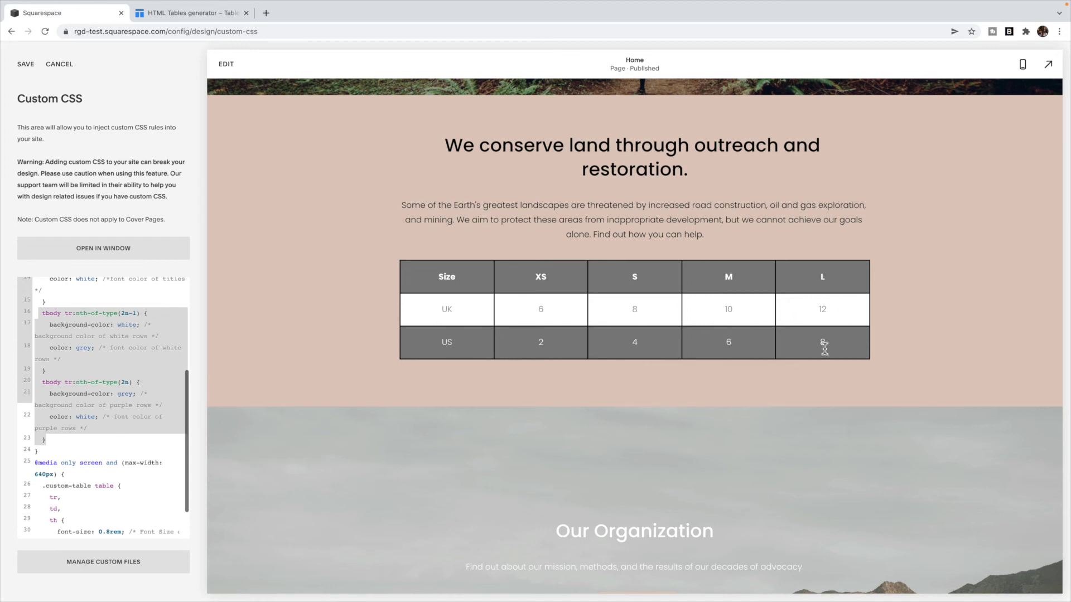
pyautogui.click(114, 336)
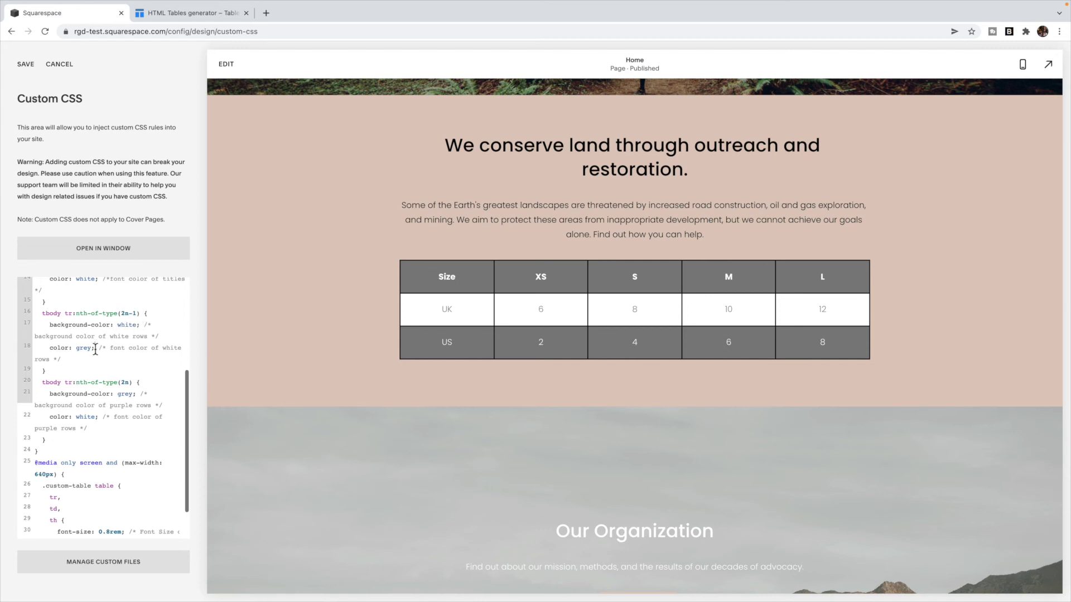
pyautogui.scroll(-2, 96, 350)
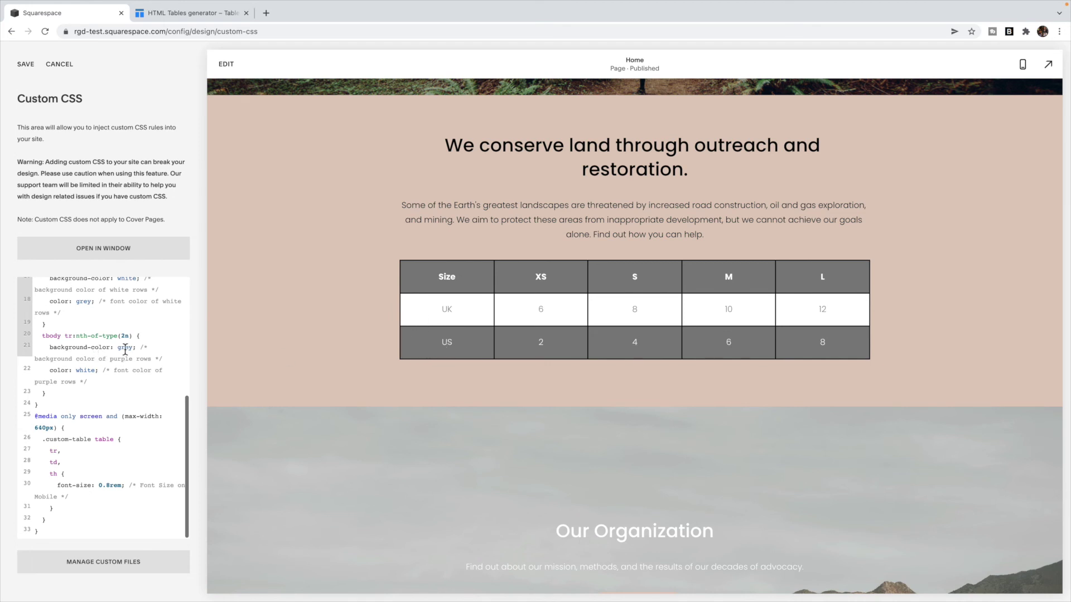
pyautogui.scroll(3, 94, 376)
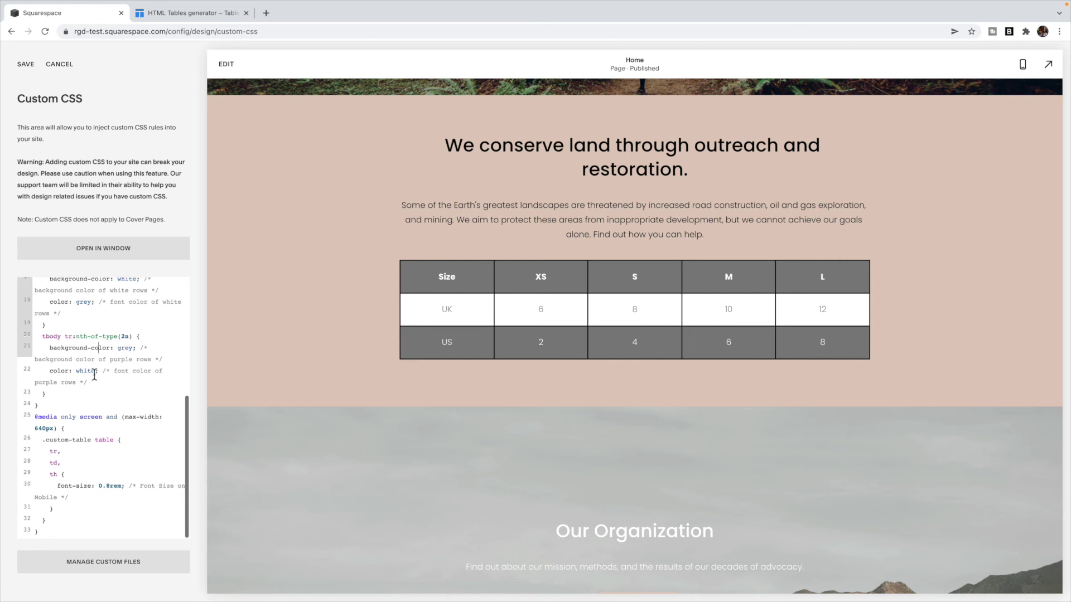
pyautogui.scroll(1, 80, 420)
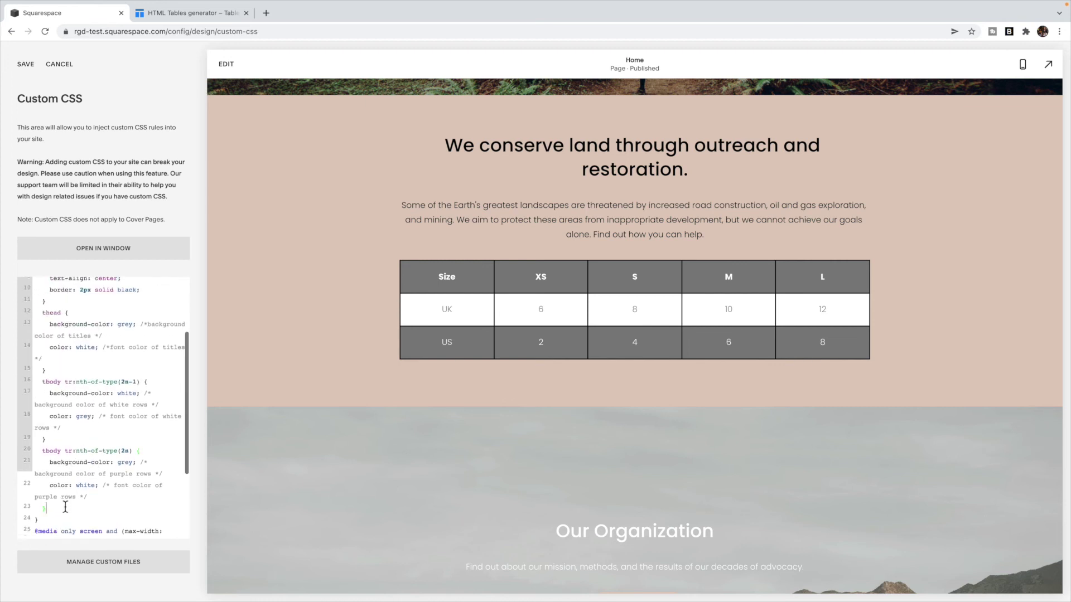
pyautogui.moveTo(46, 508); pyautogui.dragTo(15, 388)
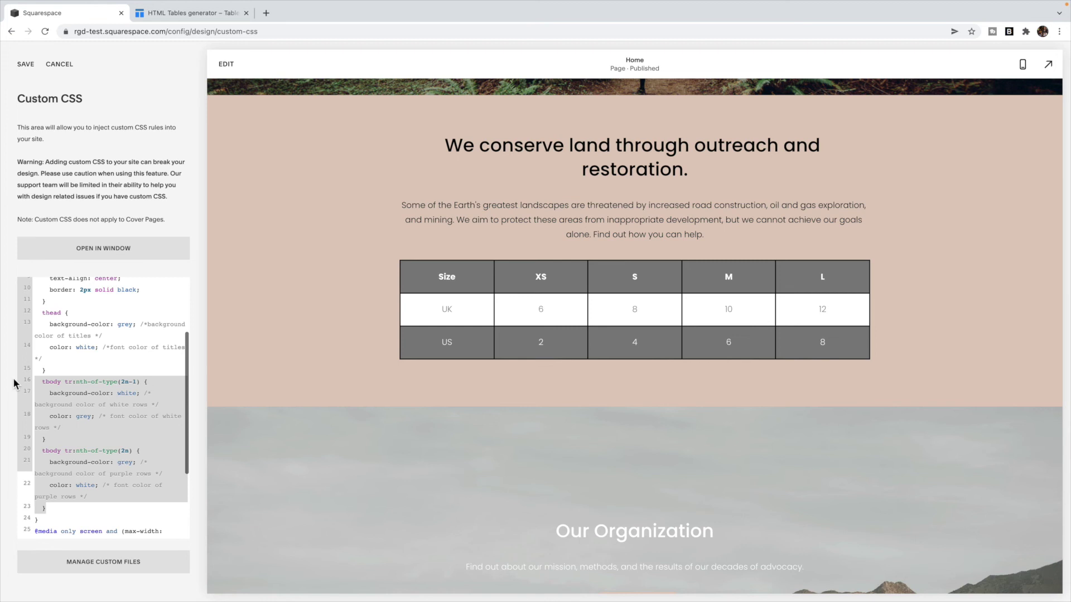
pyautogui.press('BackSpace')
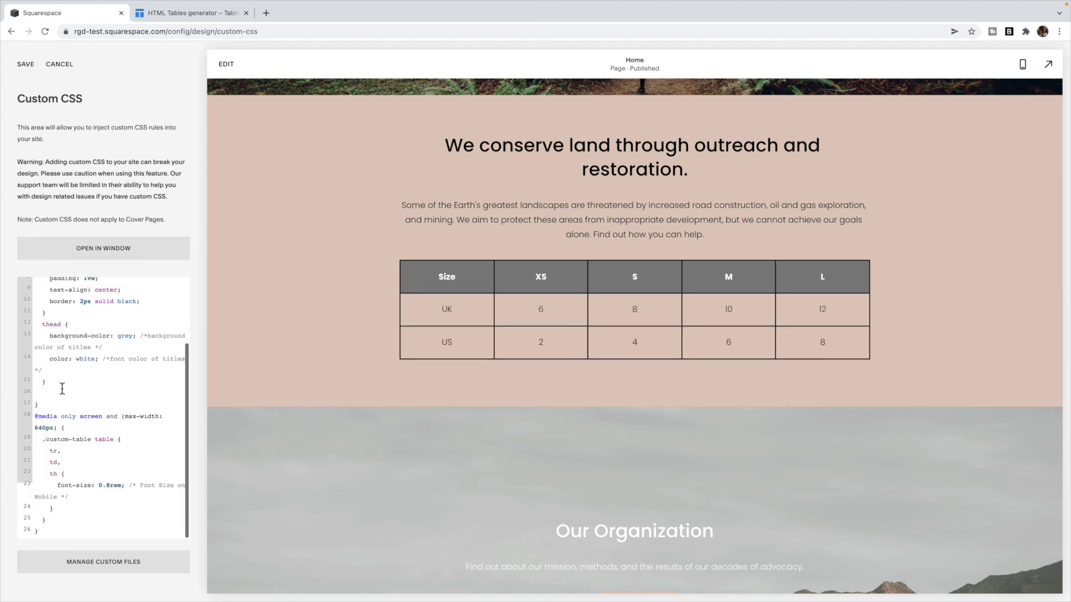
pyautogui.moveTo(61, 385); pyautogui.dragTo(37, 328)
pyautogui.press('BackSpace')
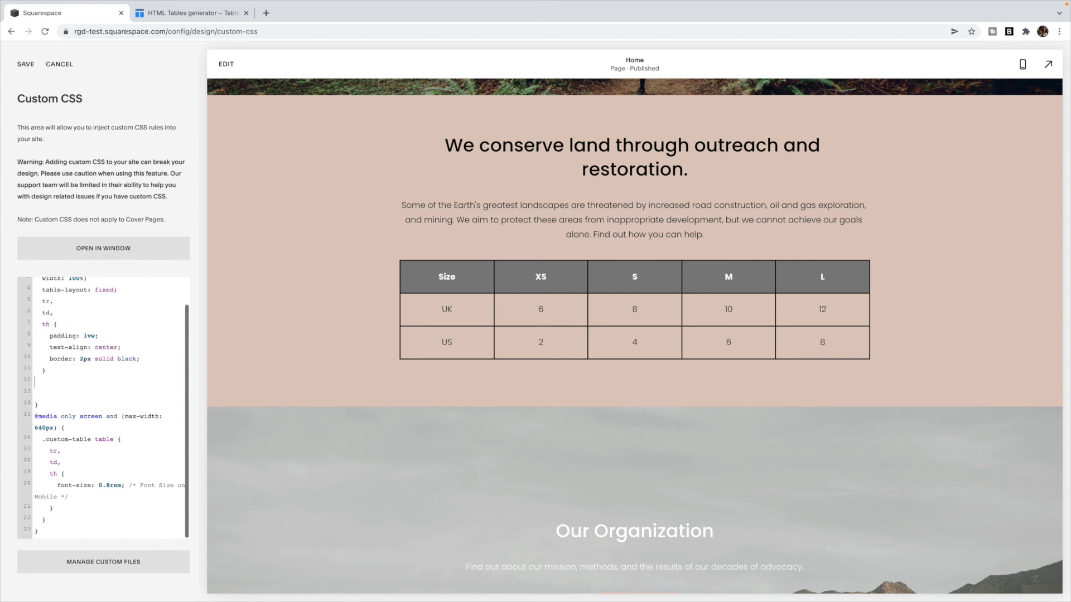
pyautogui.write('thead {   background-color: grey; /*background color of titles */   color: white; /*font color of titles */ } tbody tr:nth-of-type(2n-1) {   background-color: white; /* background color of white rows */   color: grey; /* font color of white rows */ } tbody tr:nth-of-type(2n) {   background-color: grey; /* background color of purple rows */   color: white; /* font color of purple rows */ }')
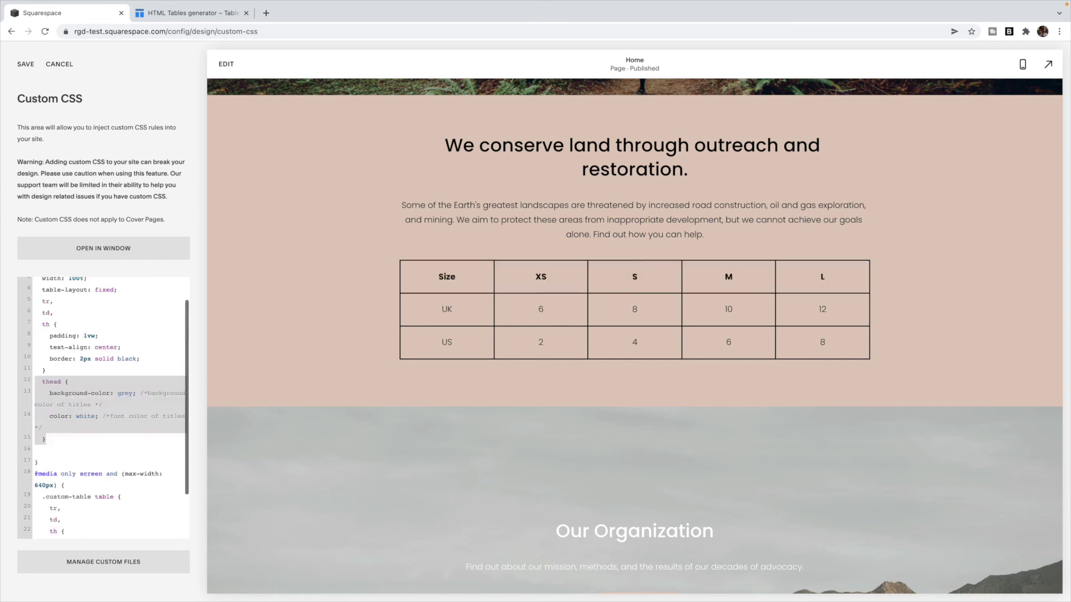
pyautogui.scroll(-3, 106, 333)
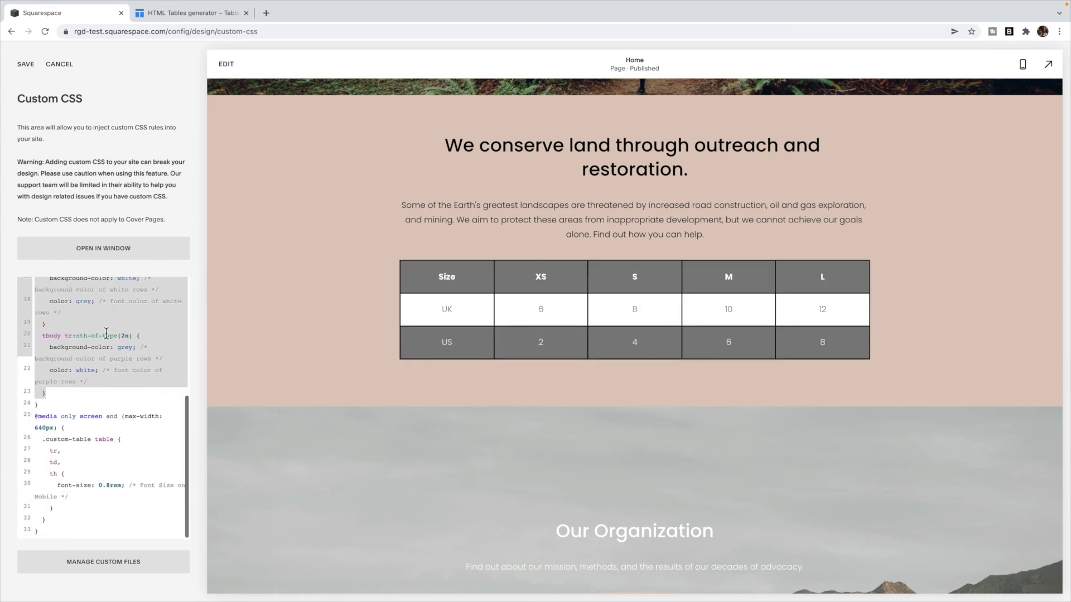
pyautogui.click(35, 416)
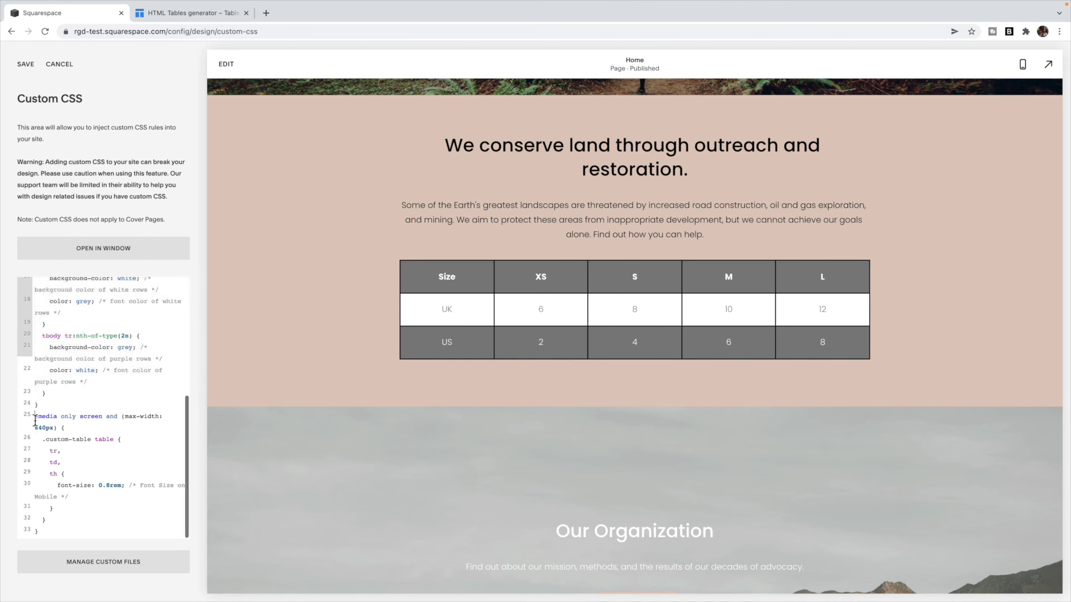
pyautogui.moveTo(35, 416); pyautogui.dragTo(69, 534)
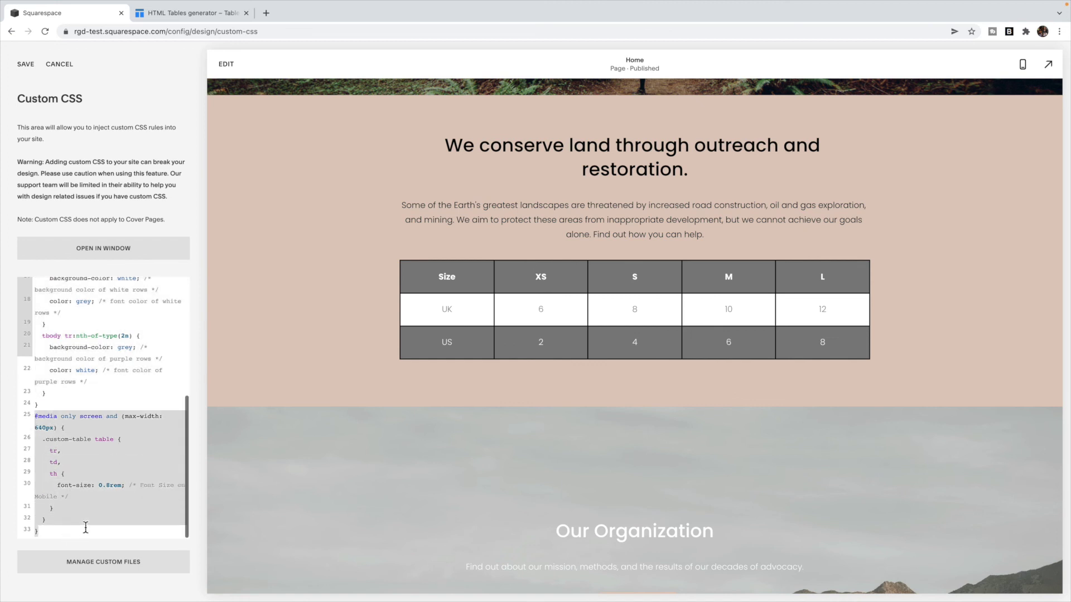
# In mobile preview, test the media-query font size at 12rem, then restore it to 0.8rem
pyautogui.click(1022, 65)
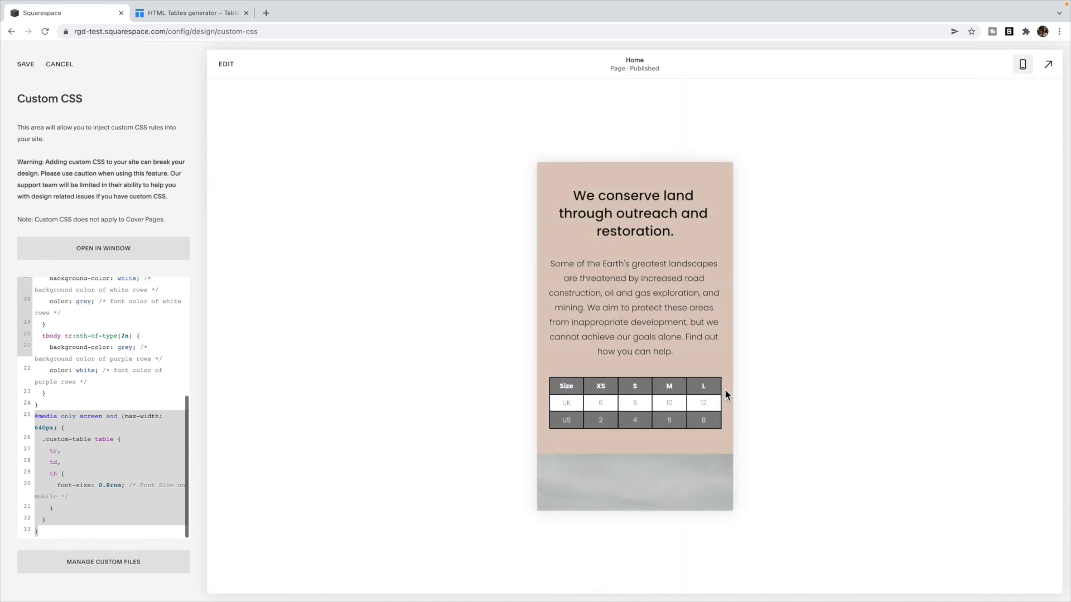
pyautogui.click(111, 483)
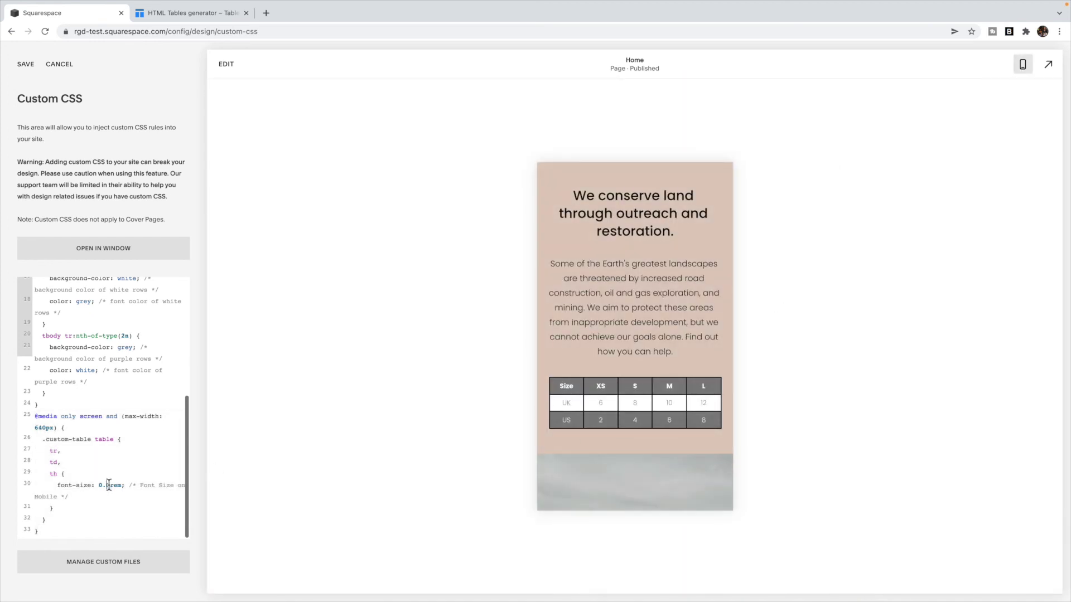
pyautogui.moveTo(111, 483); pyautogui.dragTo(99, 485)
pyautogui.write('12')
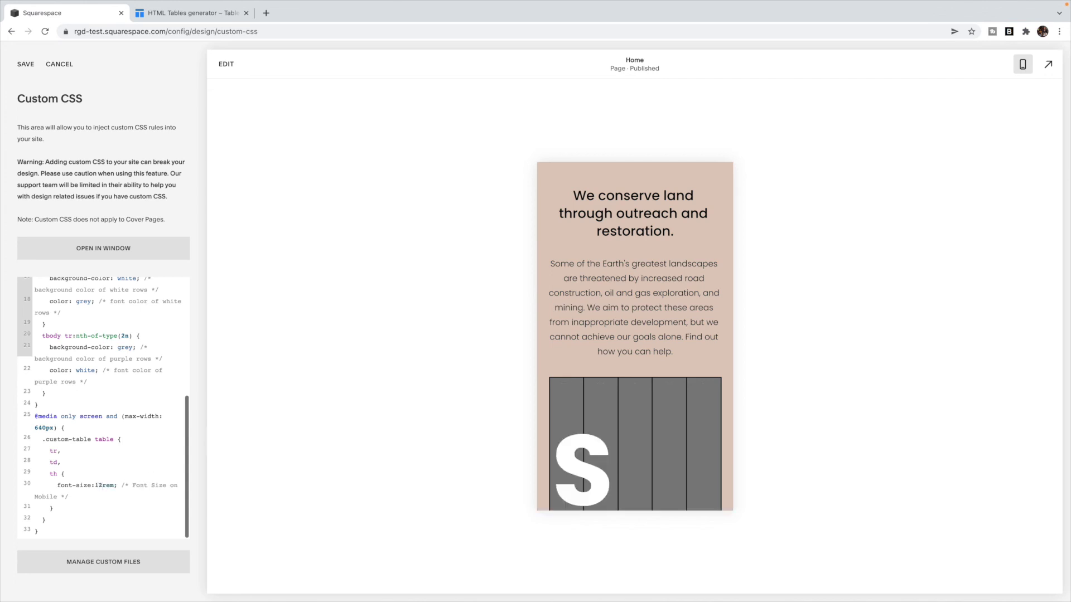
pyautogui.scroll(-10, 636, 417)
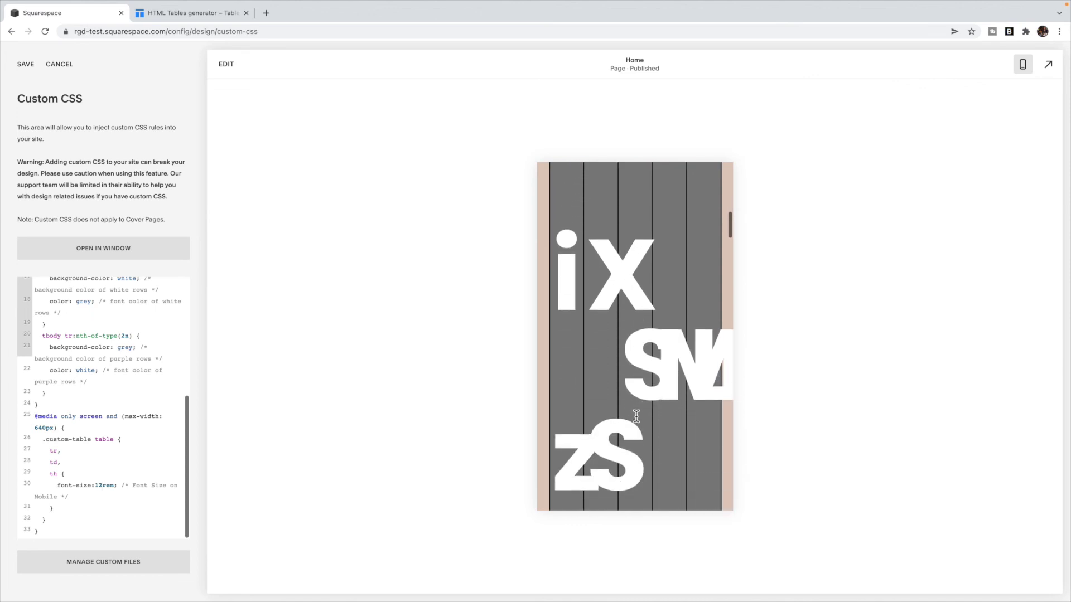
pyautogui.scroll(-10, 636, 416)
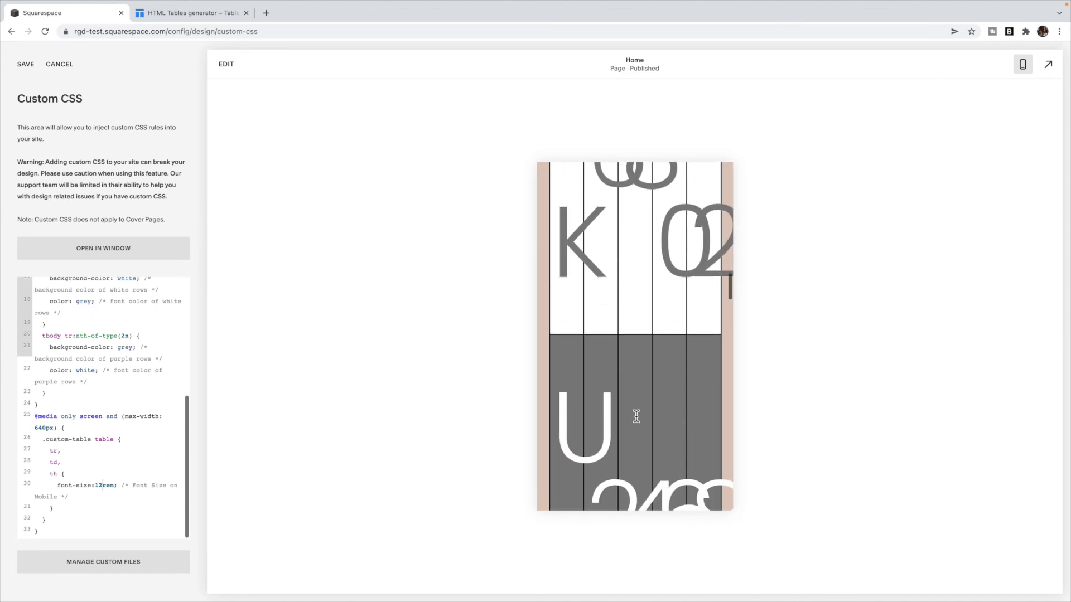
pyautogui.scroll(15, 636, 416)
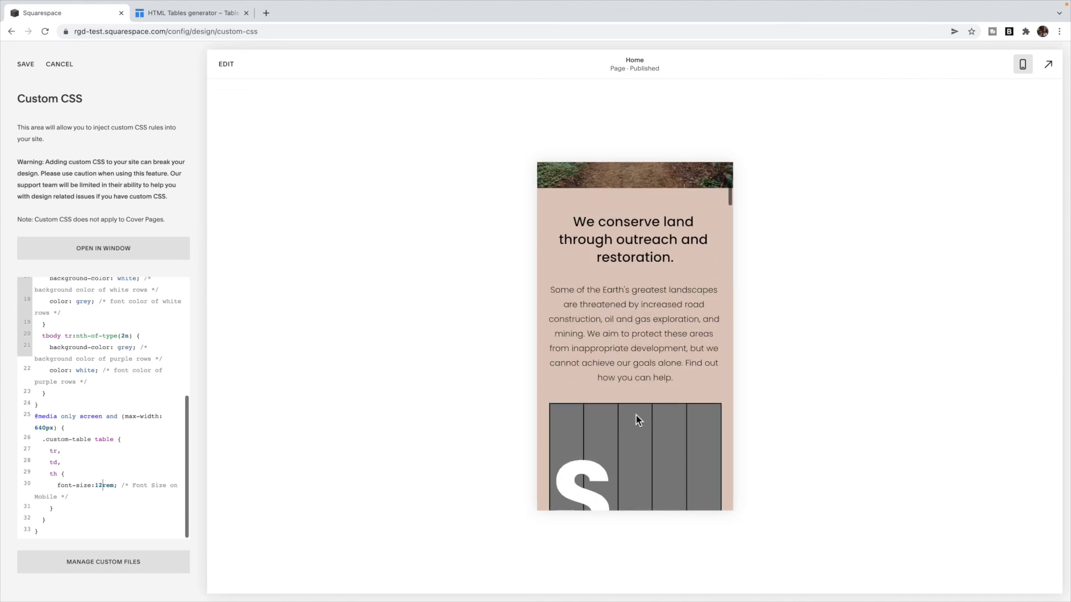
pyautogui.press('BackSpace')
pyautogui.press('BackSpace')
pyautogui.write('0.8')
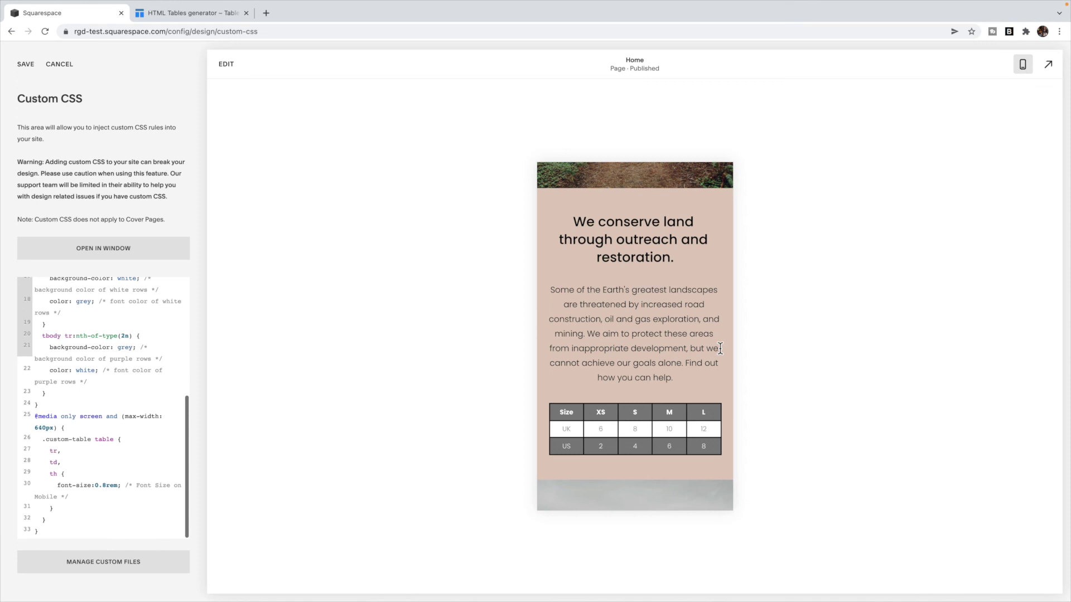
# Save the custom CSS with the 0.8rem mobile font size and return the preview to desktop width
pyautogui.click(25, 64)
pyautogui.click(1022, 65)
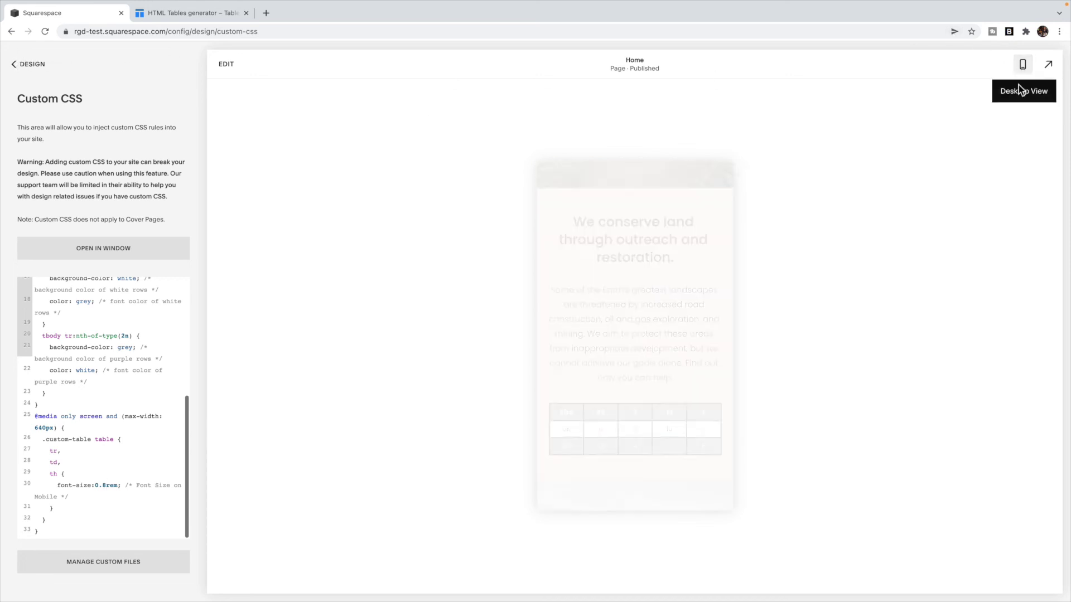